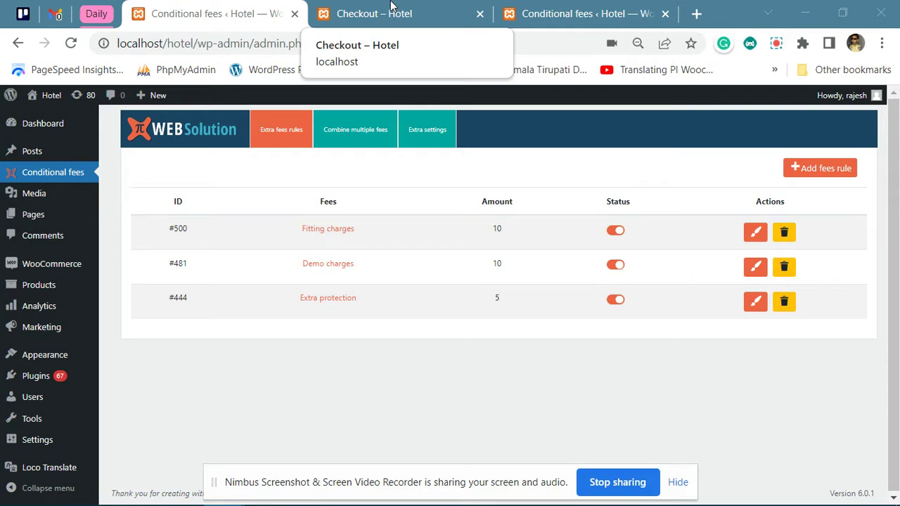
- Review the three separate fee lines in the checkout totals, then return to the empty combined fees list
left_click(393, 10)
scroll(502, 286, "down", 1)
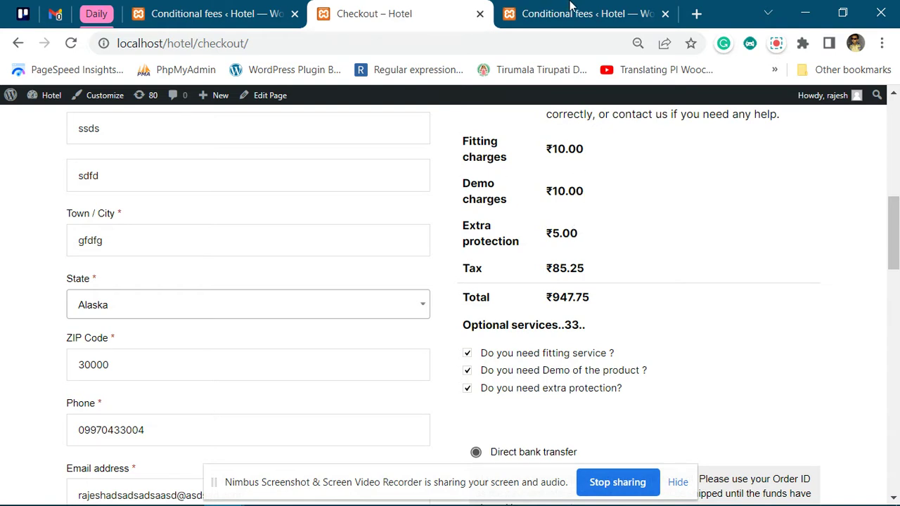
left_click_drag(456, 147, 603, 243)
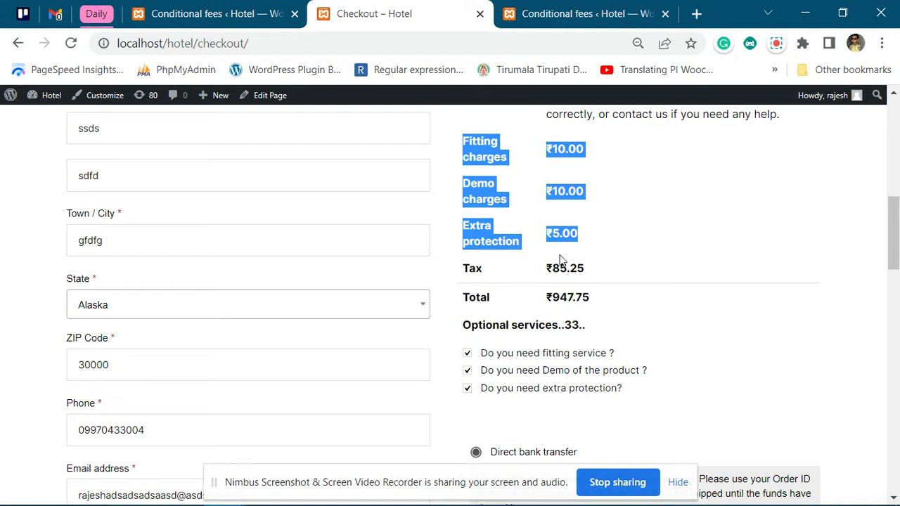
left_click(583, 13)
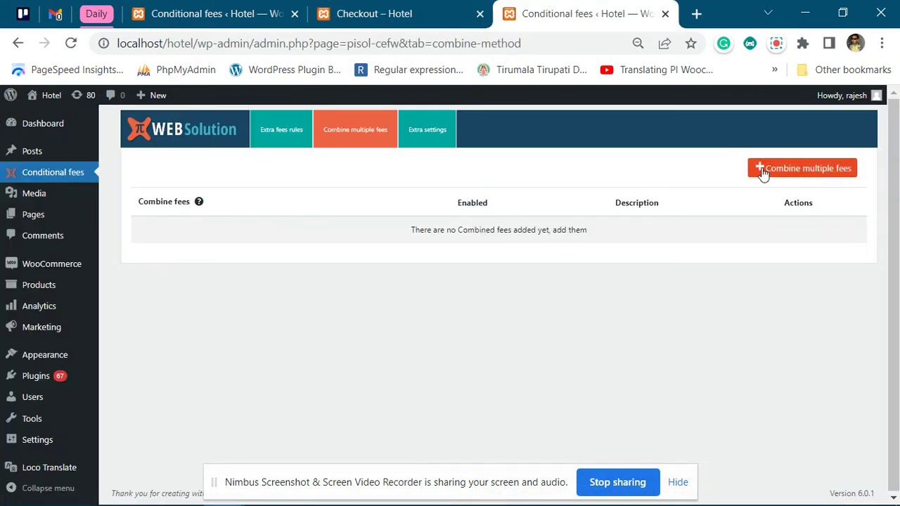
- Start a new combined fee and name it 'Extra fees'
left_click(801, 168)
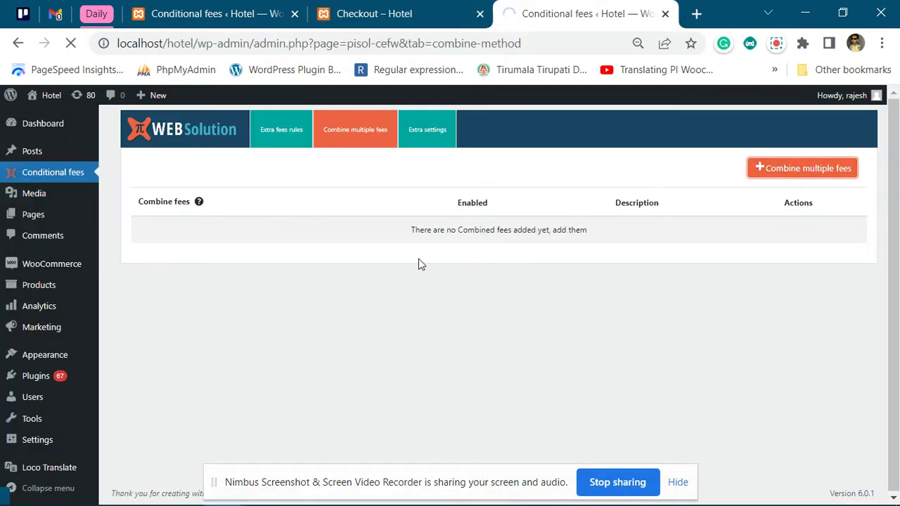
scroll(420, 263, "down", 2)
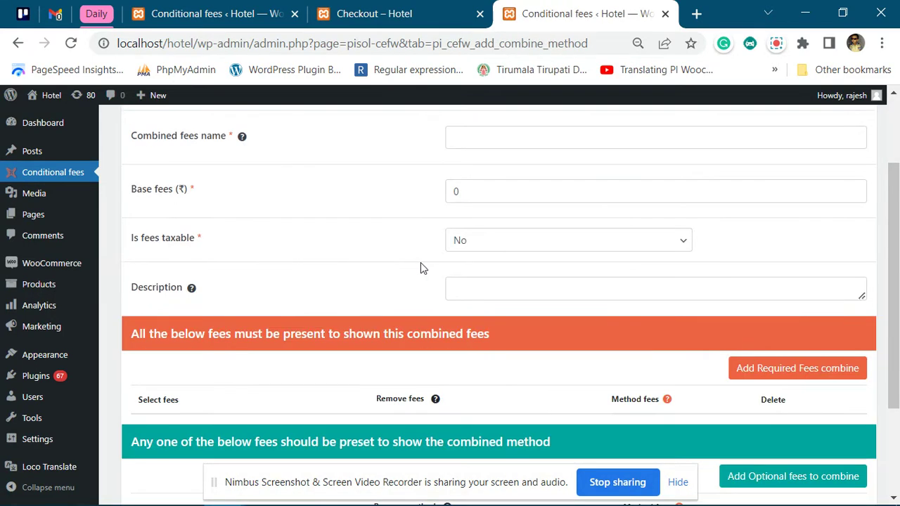
scroll(422, 263, "up", 2)
left_click(474, 250)
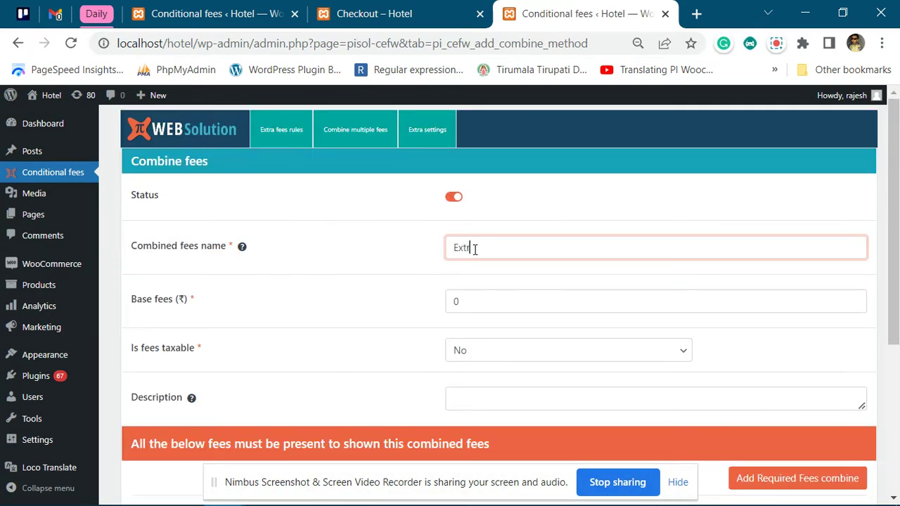
left_click(352, 282)
scroll(352, 281, "down", 3)
scroll(352, 282, "up", 2)
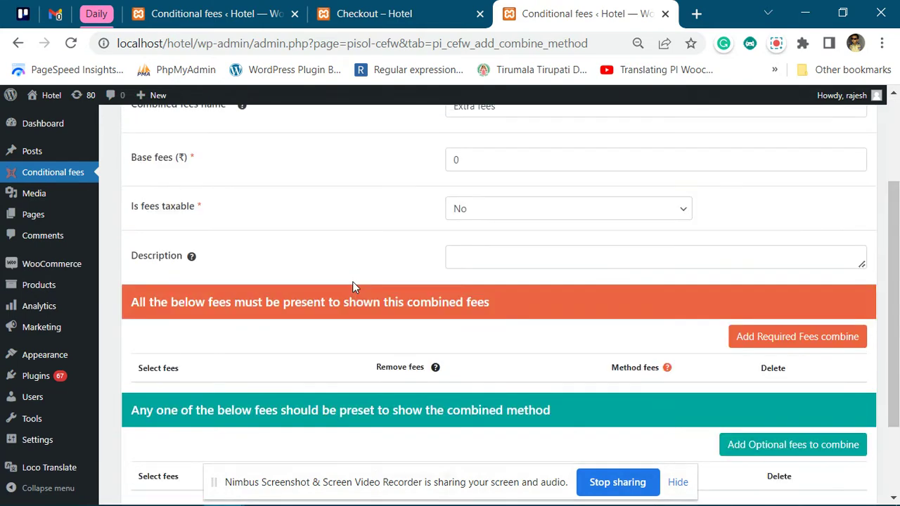
scroll(757, 348, "down", 2)
- Add Fitting charges (#500), Demo charges (#481) and Extra protection (#444) as optional fees
left_click(762, 339)
scroll(377, 294, "down", 1)
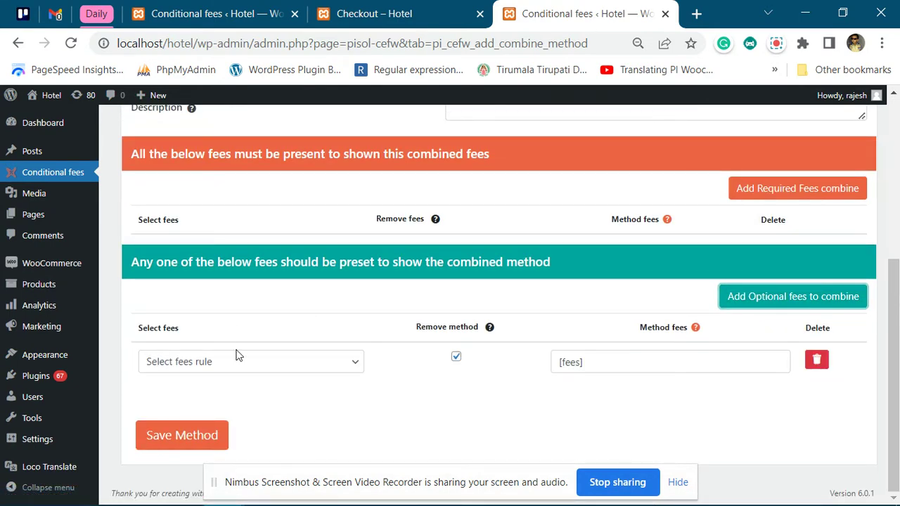
left_click(237, 362)
left_click(212, 394)
left_click(796, 296)
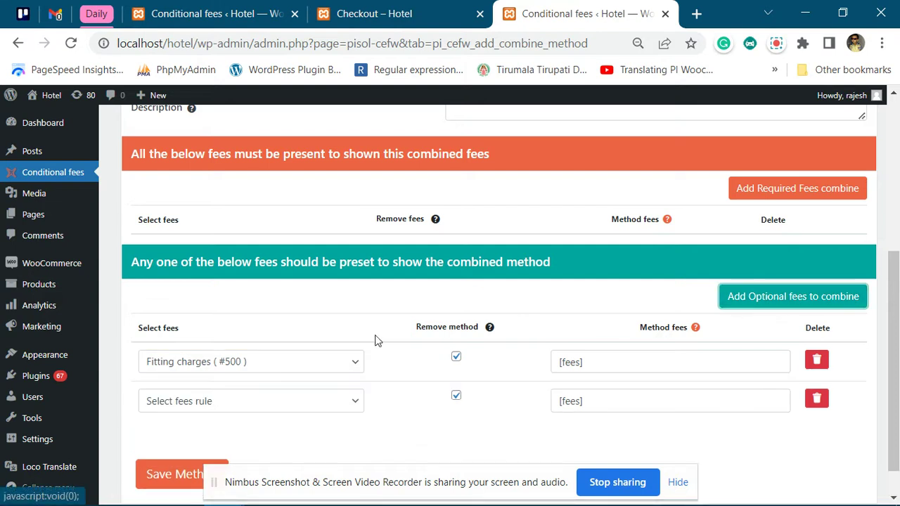
left_click(237, 401)
left_click(211, 446)
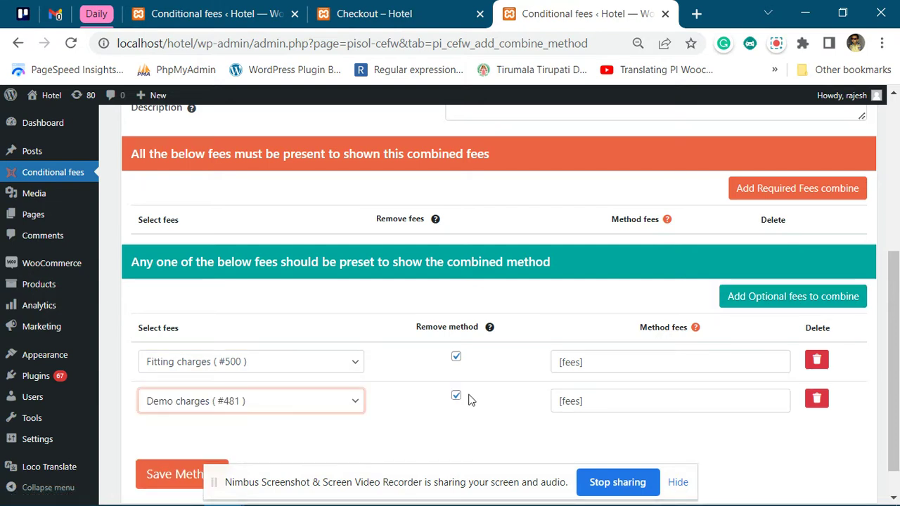
left_click(765, 297)
scroll(486, 297, "down", 2)
left_click(245, 363)
left_click(245, 423)
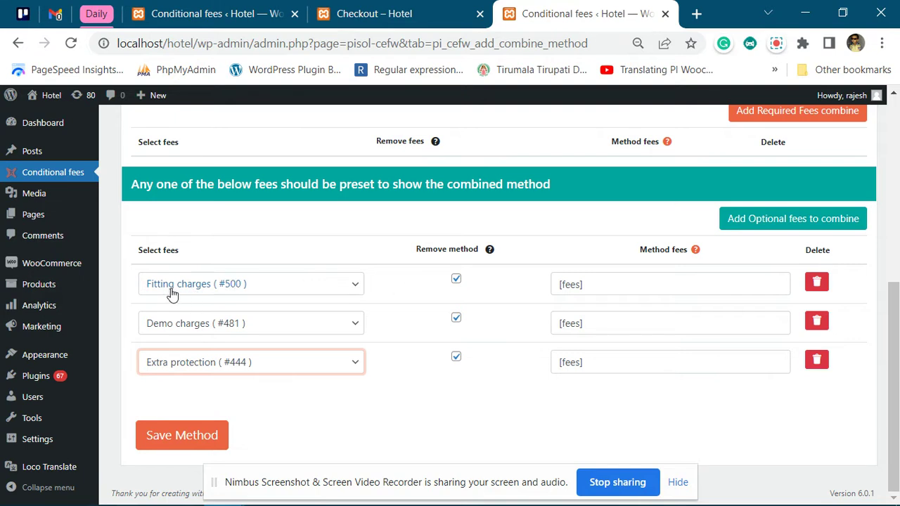
left_click_drag(134, 189, 553, 185)
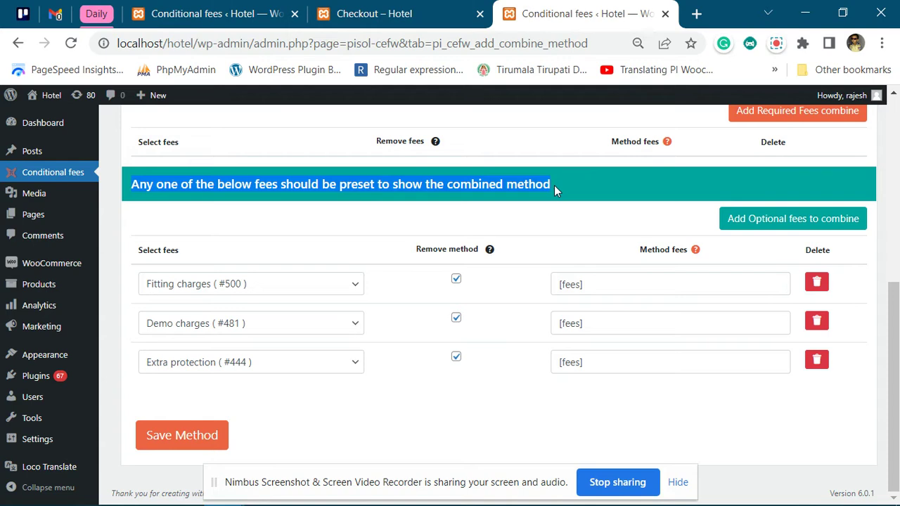
scroll(503, 206, "up", 5)
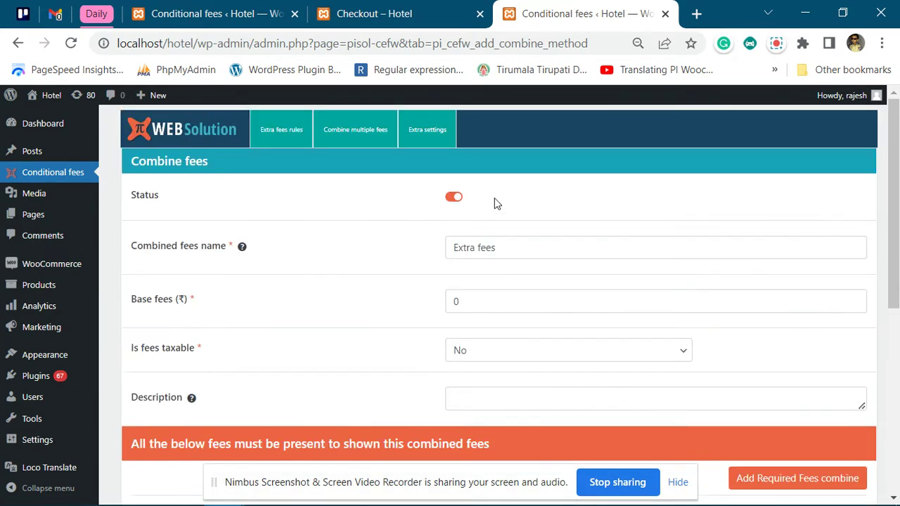
scroll(434, 232, "down", 5)
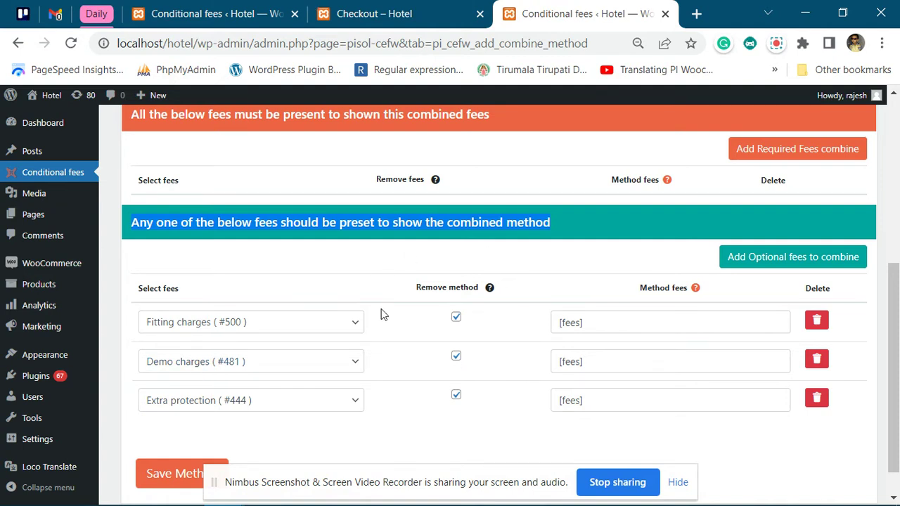
left_click(434, 321)
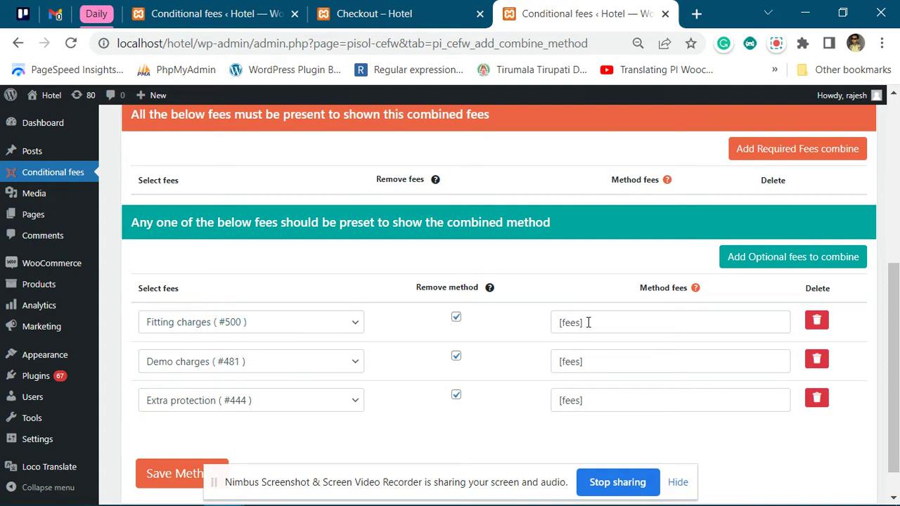
left_click(776, 43)
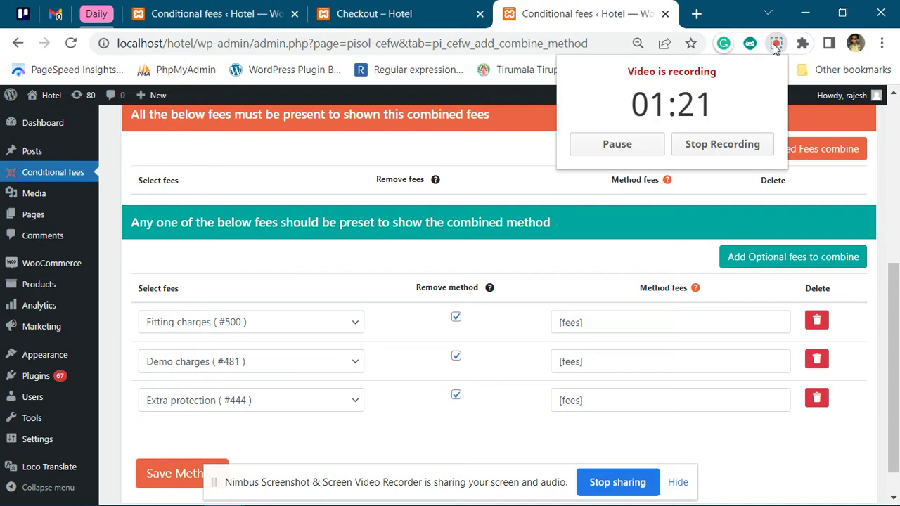
left_click(548, 253)
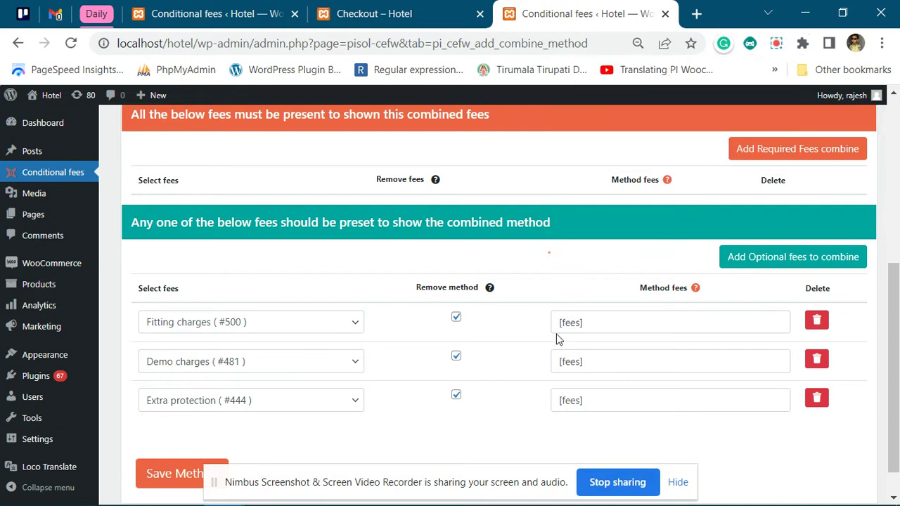
left_click(594, 321)
left_click_drag(580, 322, 539, 321)
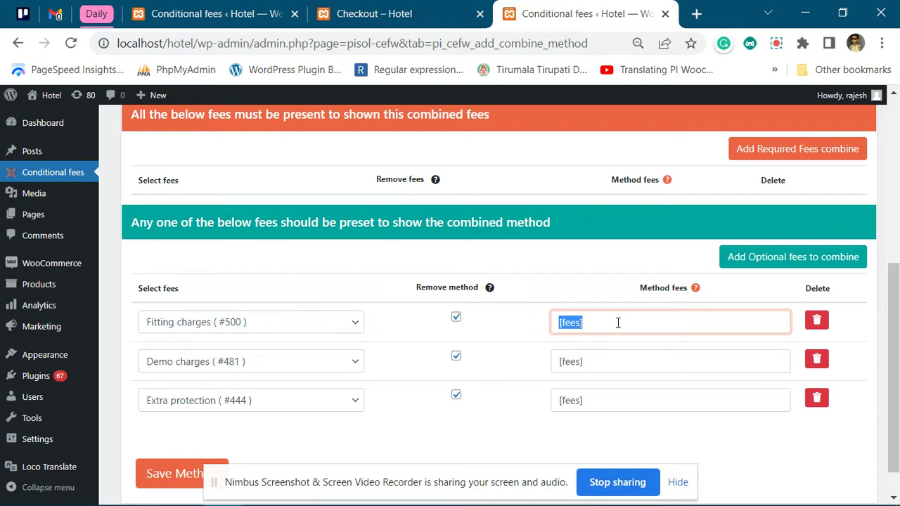
- Save the Extra fees combined rule with Save Method and bring the checkout page back
left_click(393, 14)
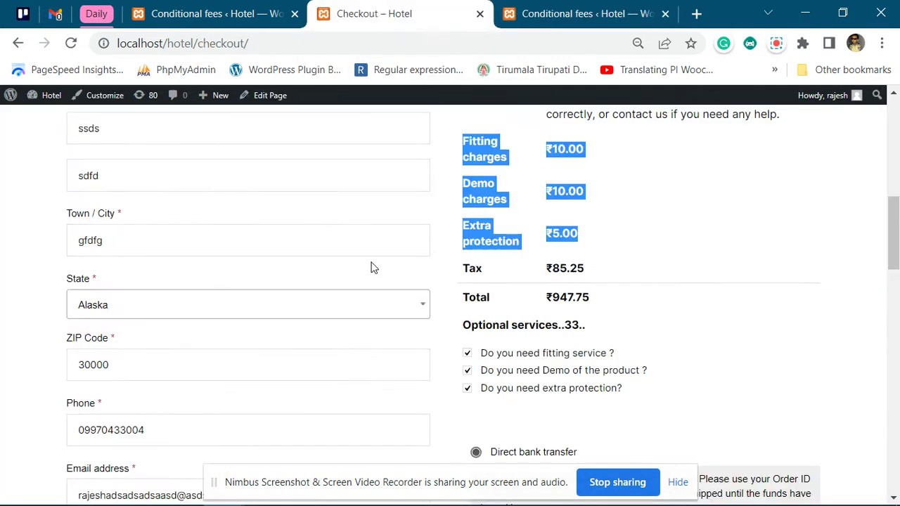
left_click(587, 13)
scroll(327, 391, "down", 1)
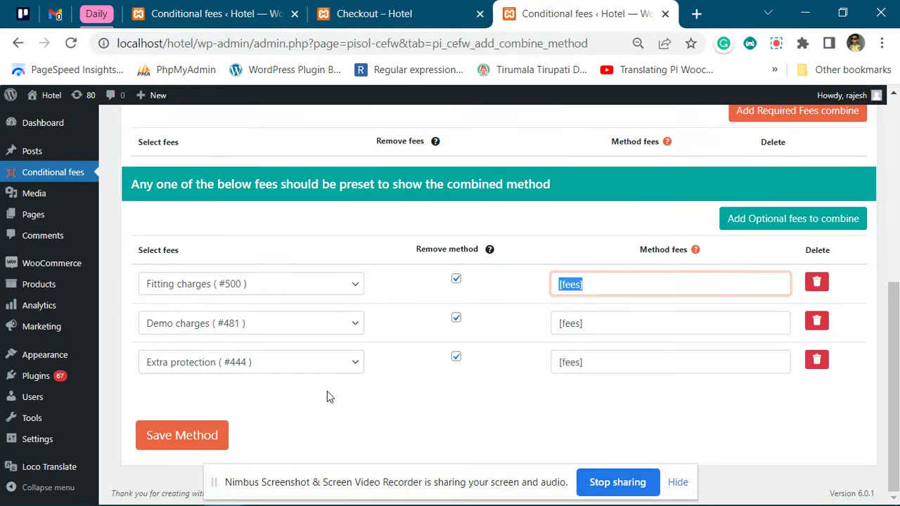
left_click(188, 435)
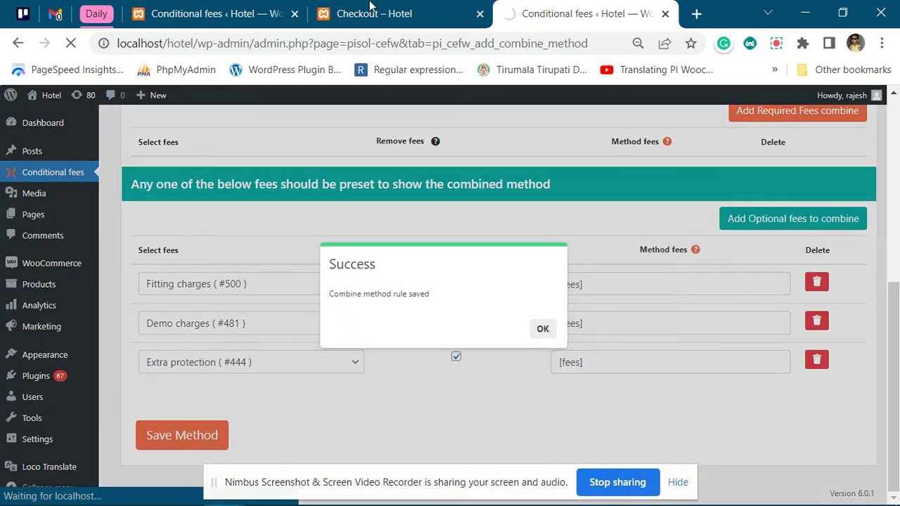
scroll(415, 243, "down", 5)
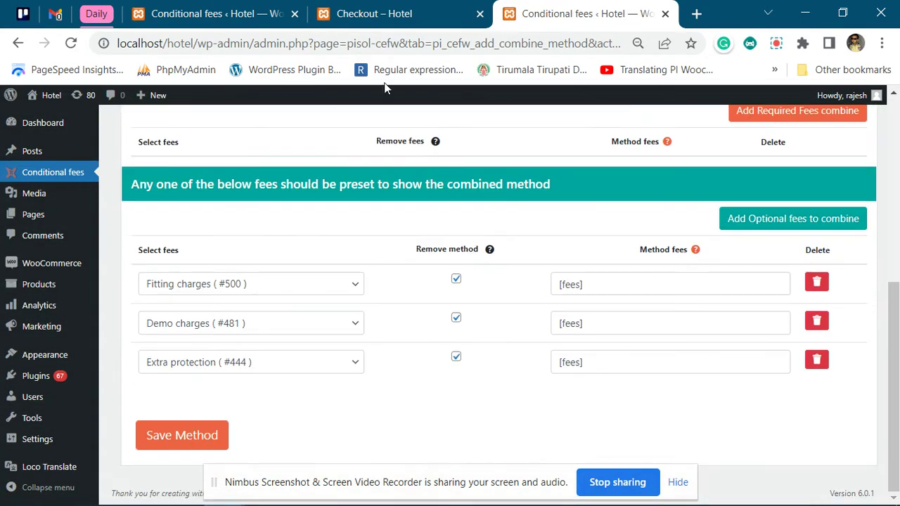
left_click(381, 9)
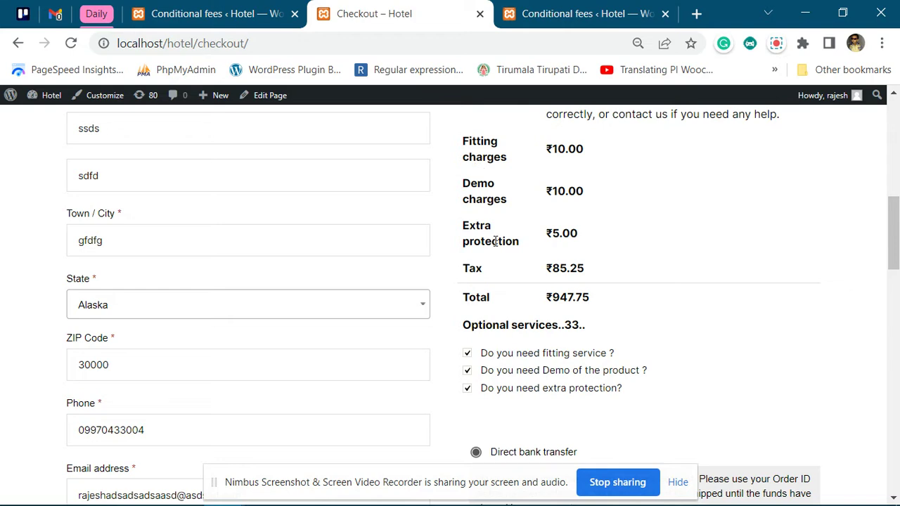
- Reload the checkout and untick the fitting service, product demo and extra protection options
left_click(70, 43)
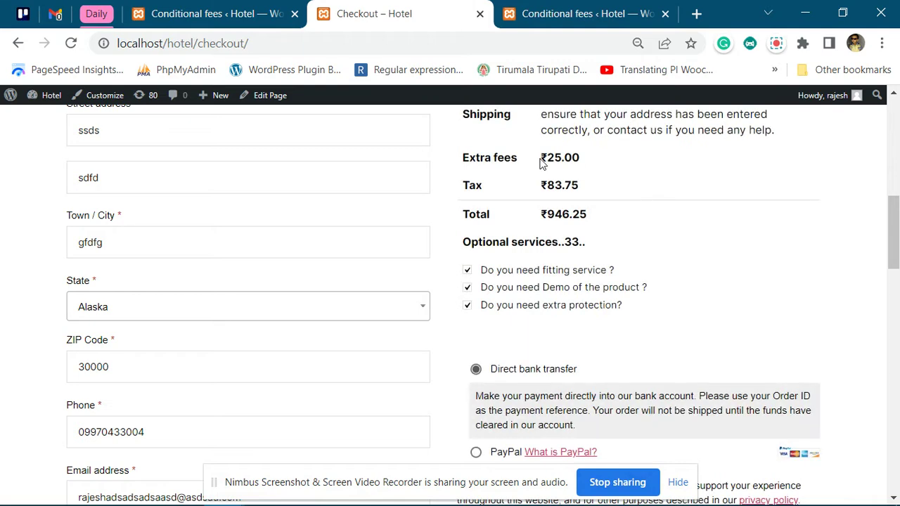
left_click(468, 271)
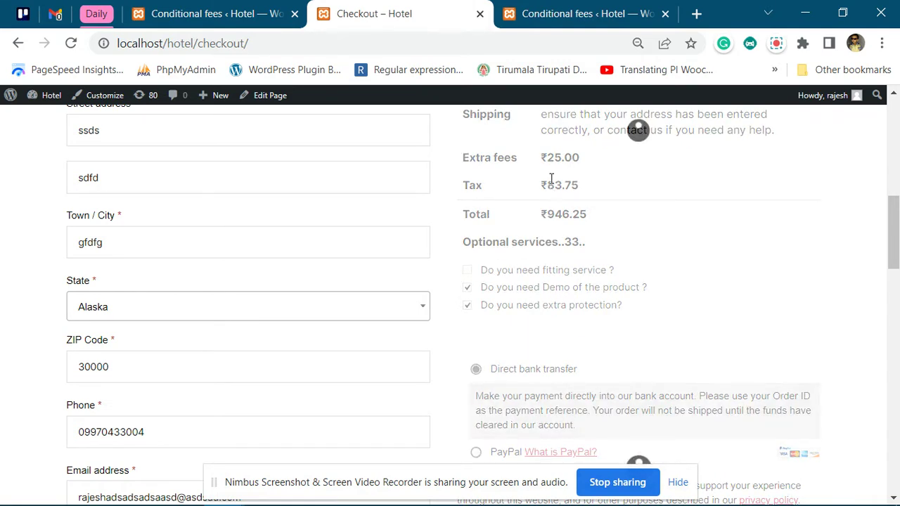
left_click(467, 287)
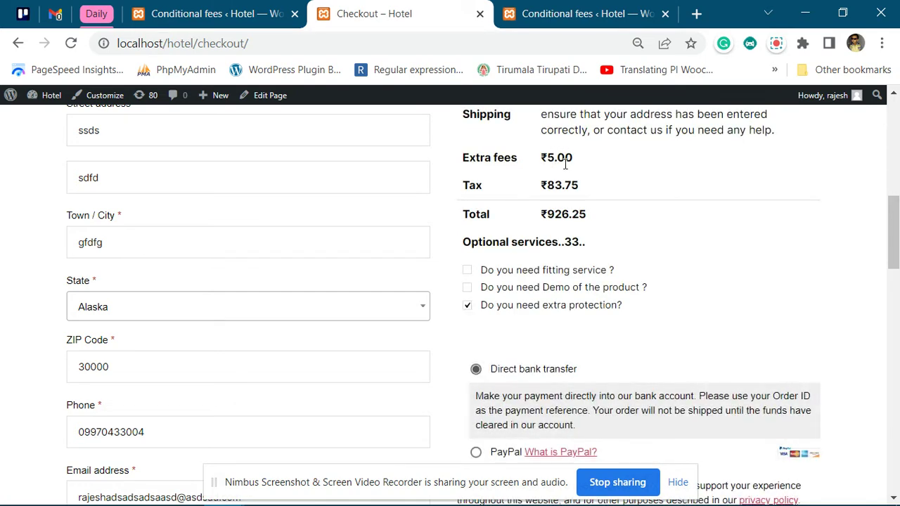
left_click(468, 305)
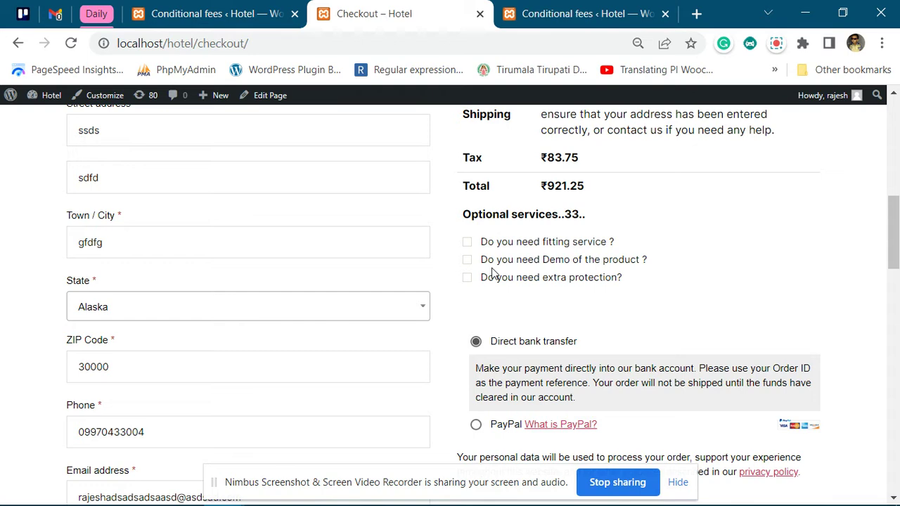
- Re-tick extra protection, product demo and fitting so Extra fees shows ₹25.00 and total ₹946.25
left_click(467, 277)
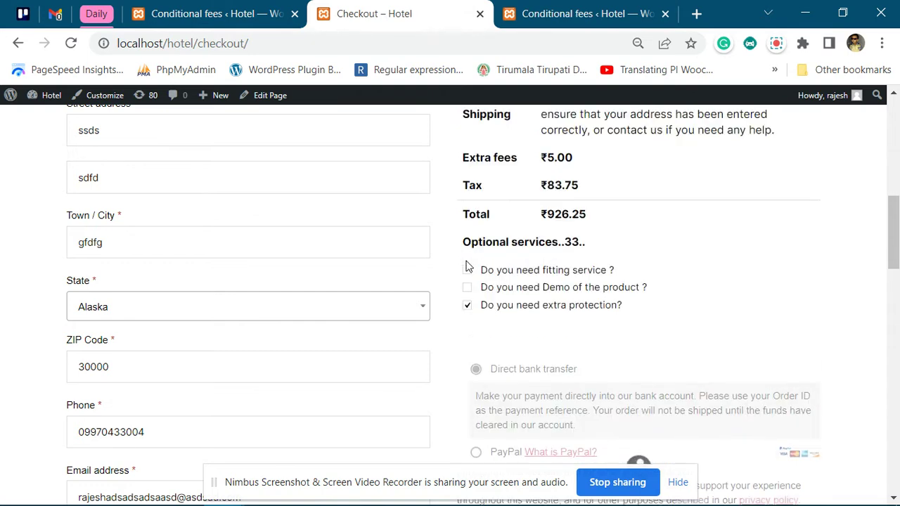
left_click(467, 287)
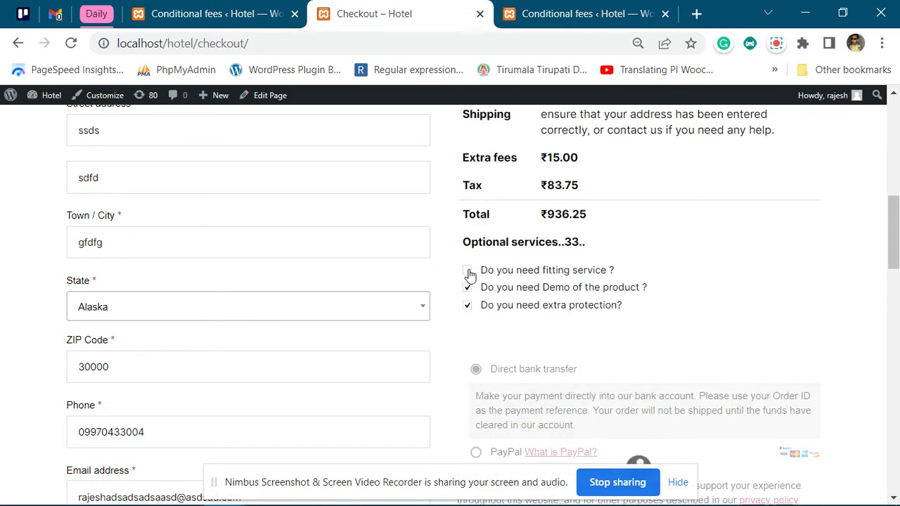
left_click(468, 271)
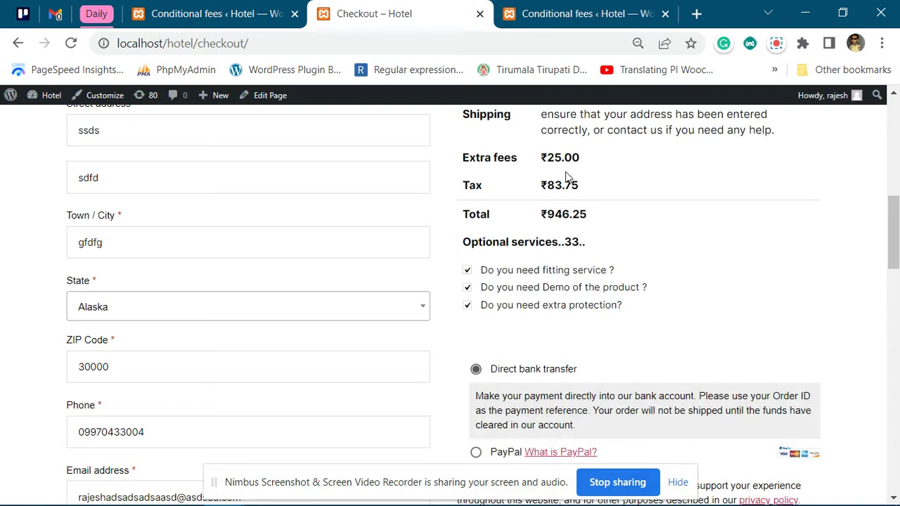
left_click(541, 7)
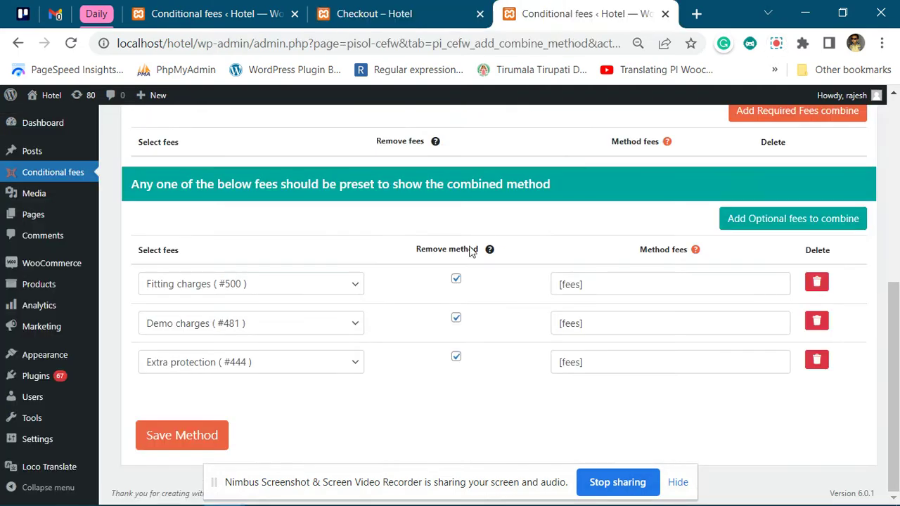
- Delete the three optional fee rows and start retyping the combined fee name
left_click(816, 361)
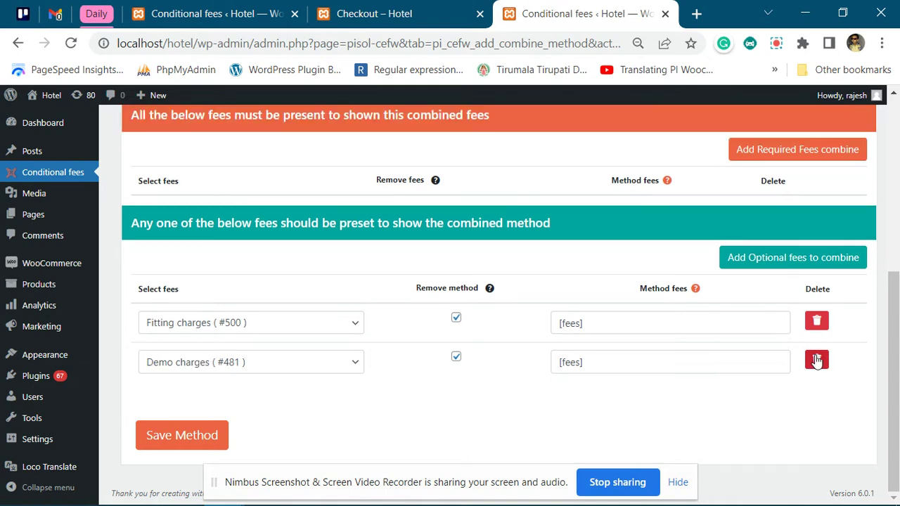
left_click(816, 361)
left_click(816, 362)
scroll(482, 274, "up", 4)
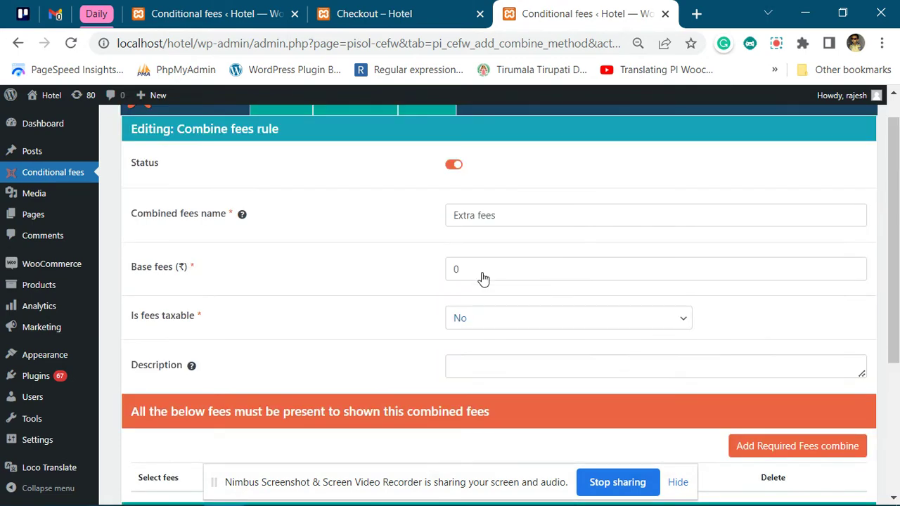
left_click(507, 222)
left_click_drag(507, 222, 352, 220)
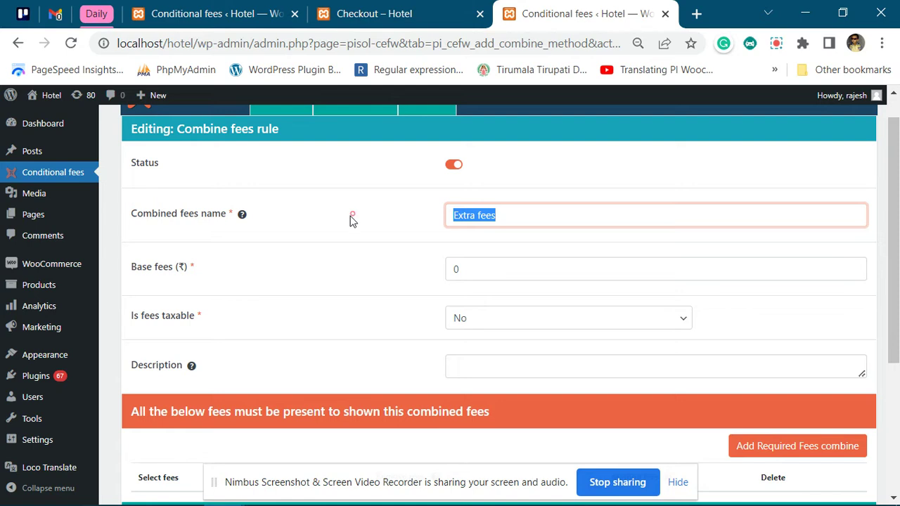
type("Demo / Feesting")
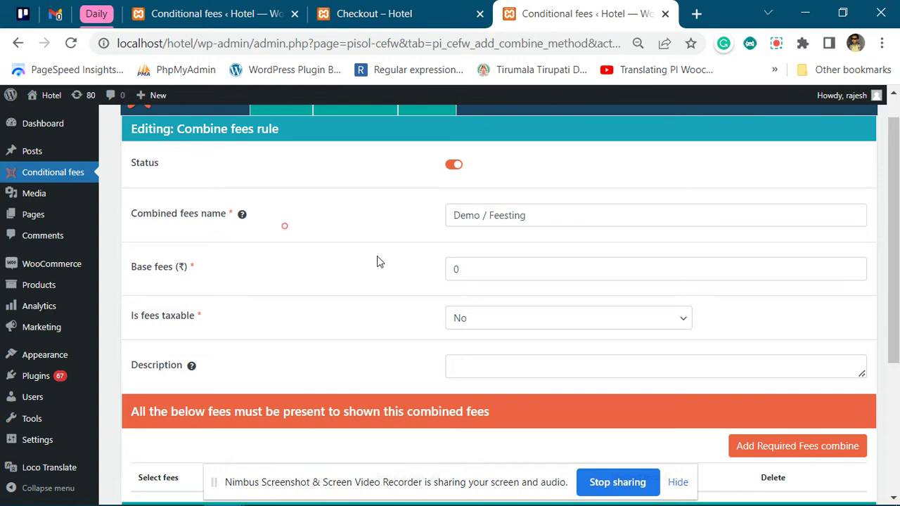
- Add Fitting charges (#500) and Demo charges (#481) as required fees
scroll(380, 258, "down", 3)
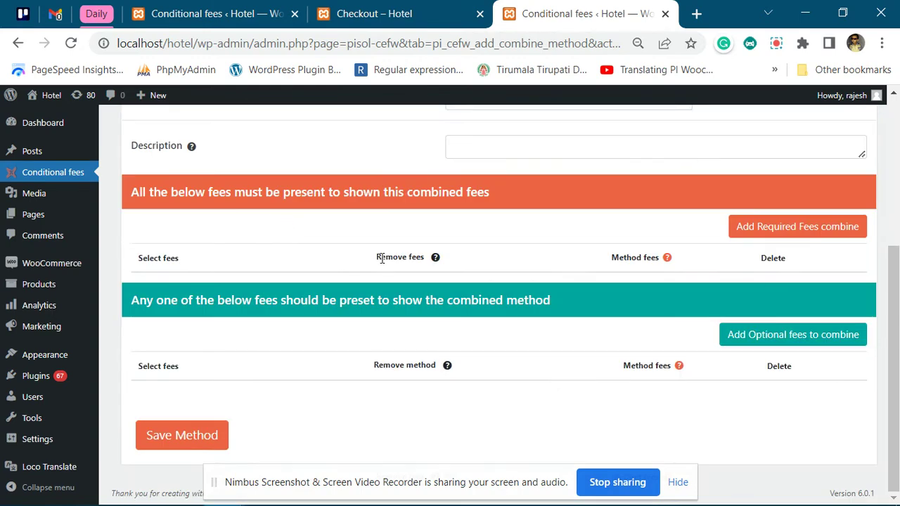
left_click(771, 237)
left_click(237, 297)
left_click(223, 324)
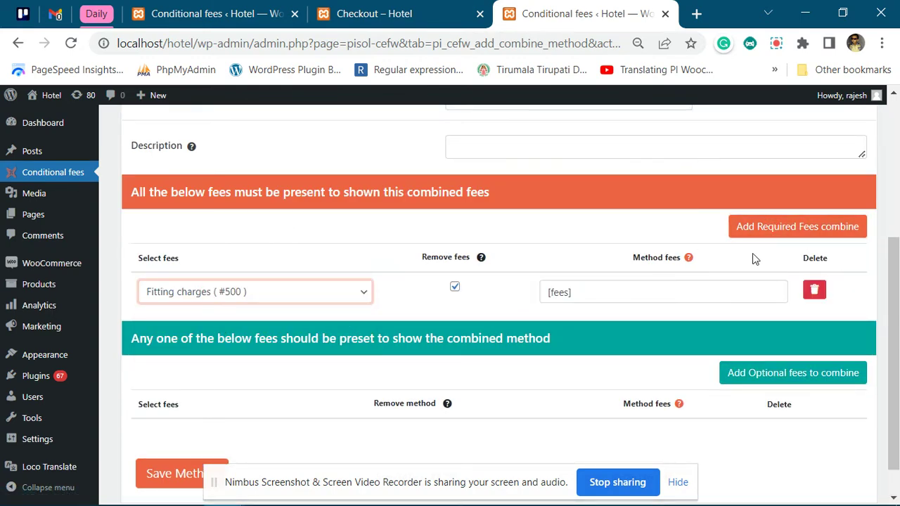
left_click(756, 231)
left_click(216, 332)
left_click(216, 374)
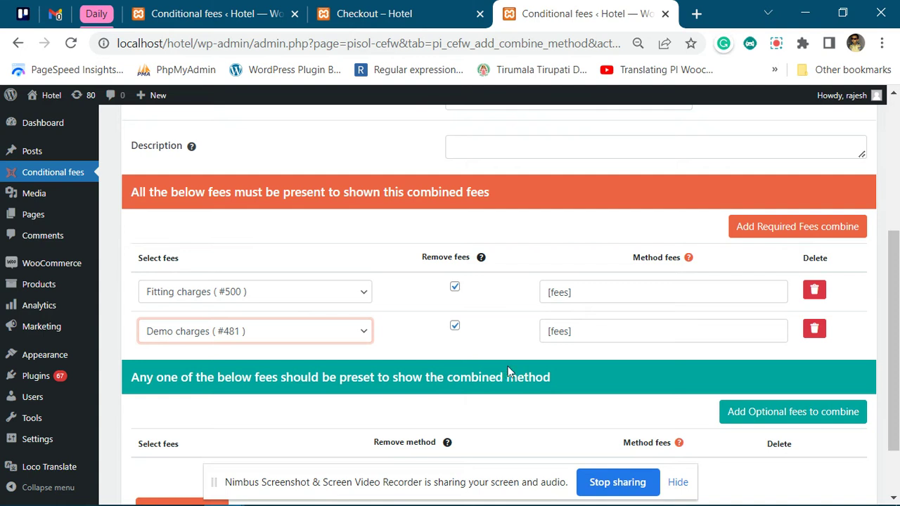
- Set both required fees' method fee to [fees] - 5 and save the rule
left_click(580, 297)
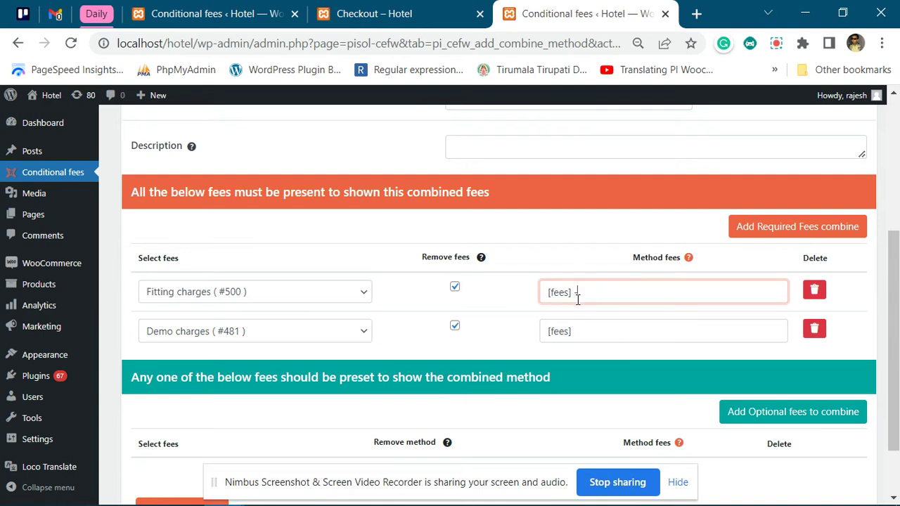
left_click(592, 334)
type("-")
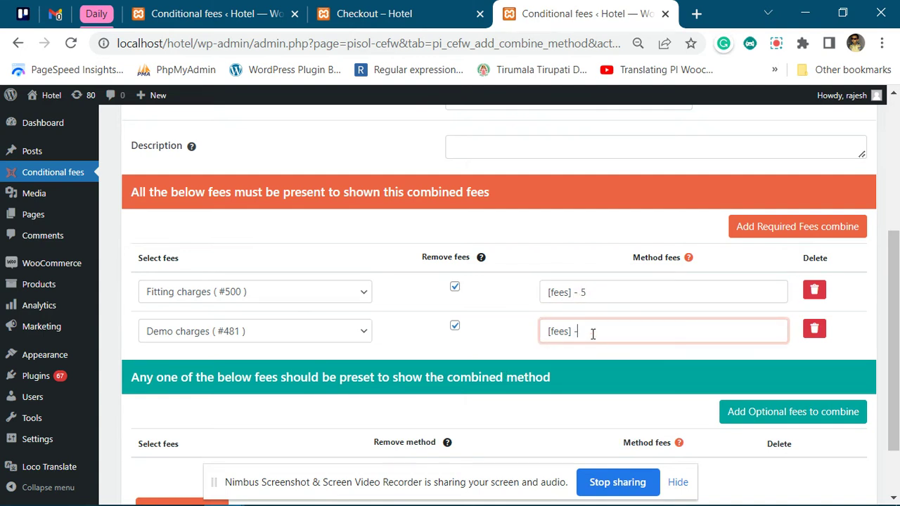
key("Tab")
key("Tab")
key("Tab")
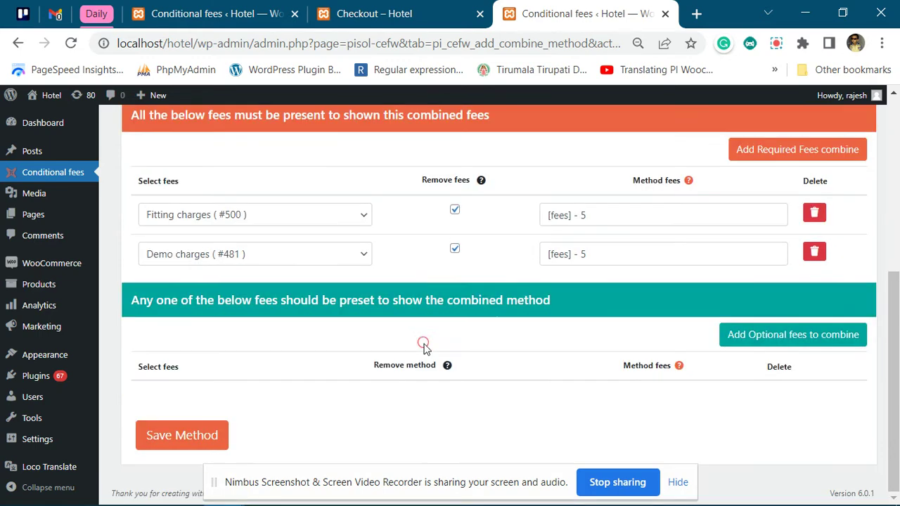
key("Return")
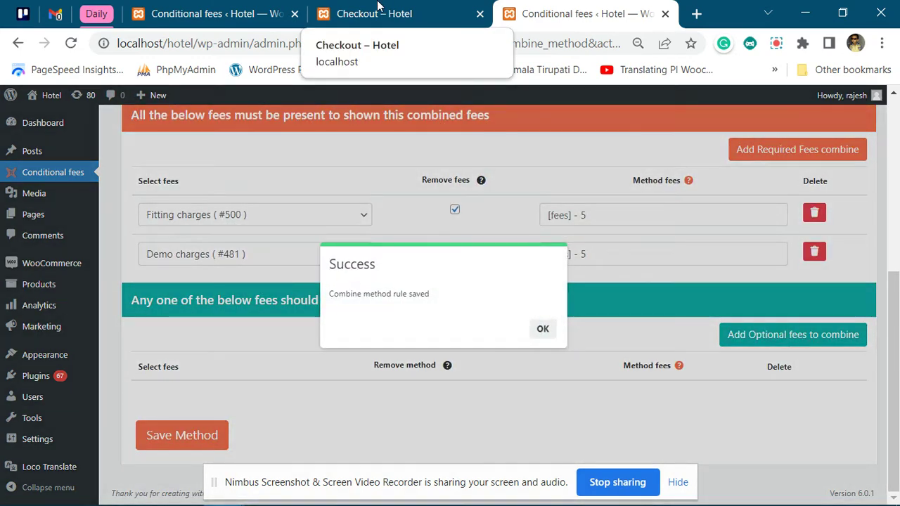
- Reload the checkout to see fitting and demo merged into one ₹10.00 Demo / Feesting line
left_click(377, 6)
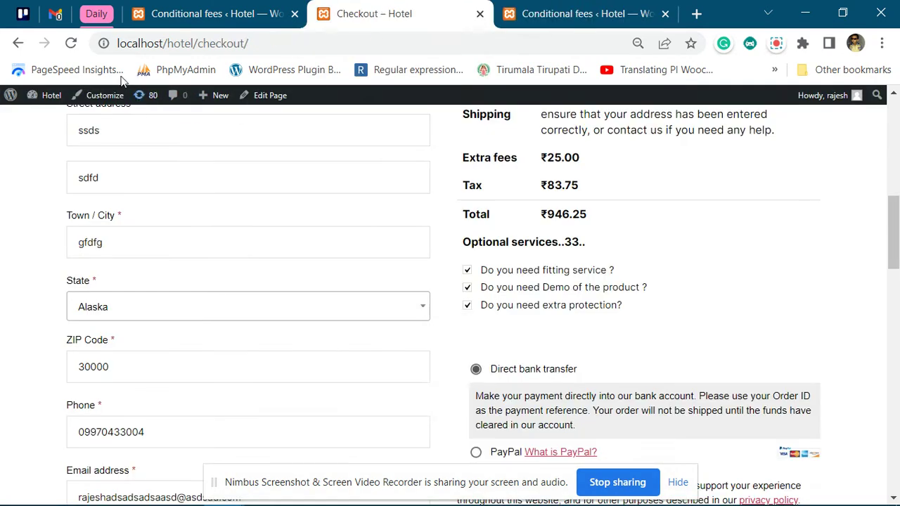
left_click(70, 43)
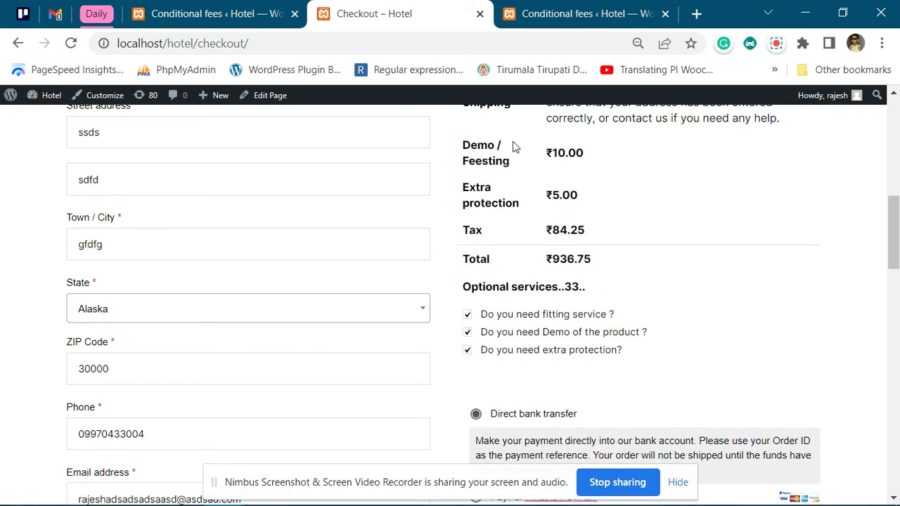
key("ctrl+Tab")
- Dismiss the save confirmation and correct 'Feesting' to 'Fitting' in the combined fee name
left_click(542, 327)
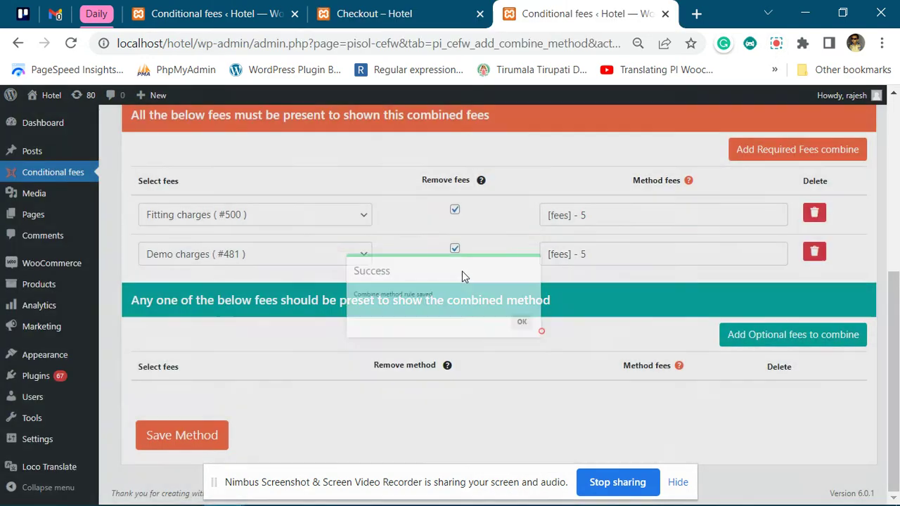
left_click(505, 247)
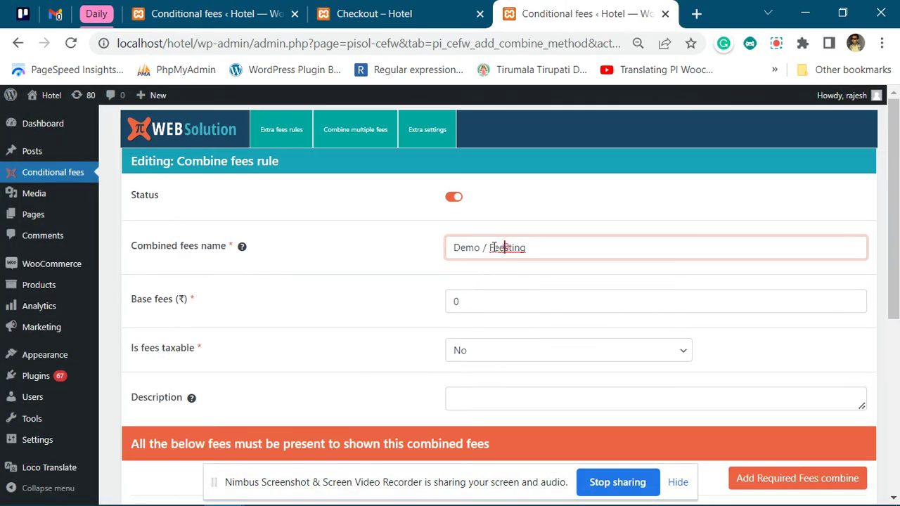
left_click_drag(489, 247, 561, 250)
type("Fitting")
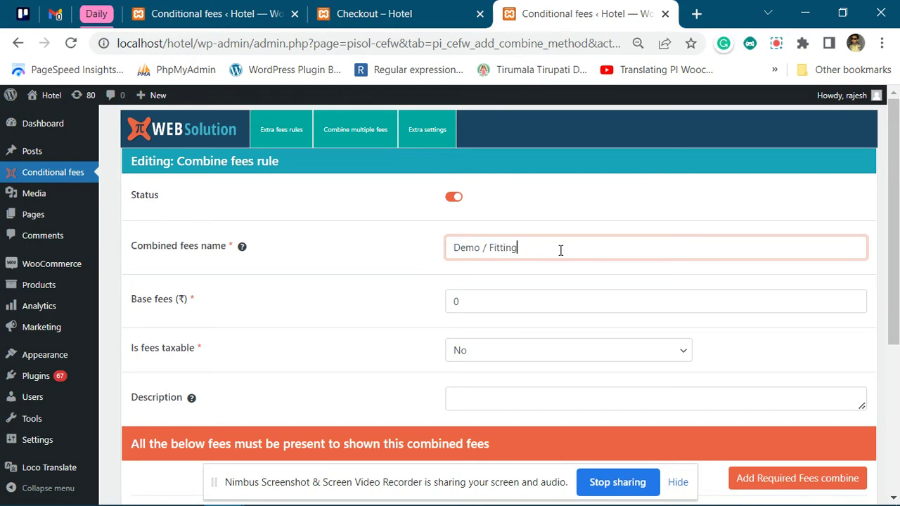
- Add Fitting charges (#500) and Demo charges (#481) as required fees again
scroll(536, 263, "down", 4)
left_click(797, 227)
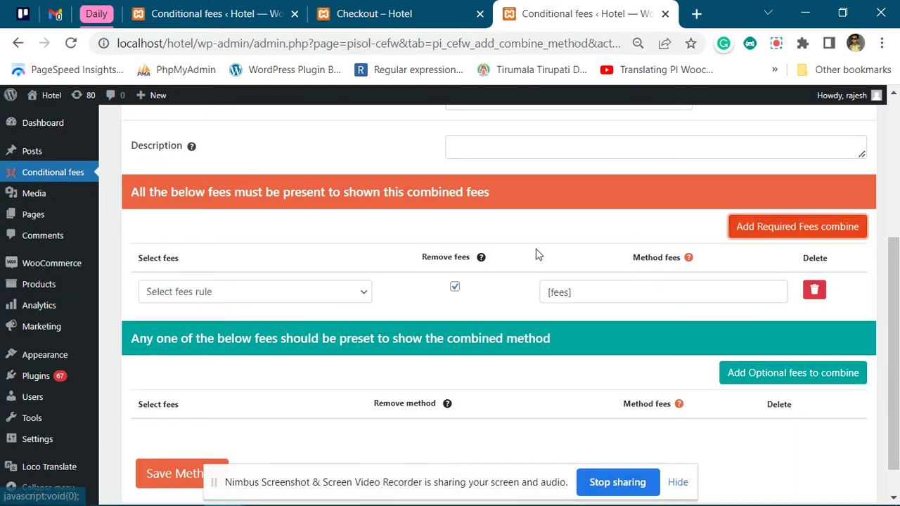
left_click(235, 291)
left_click(222, 323)
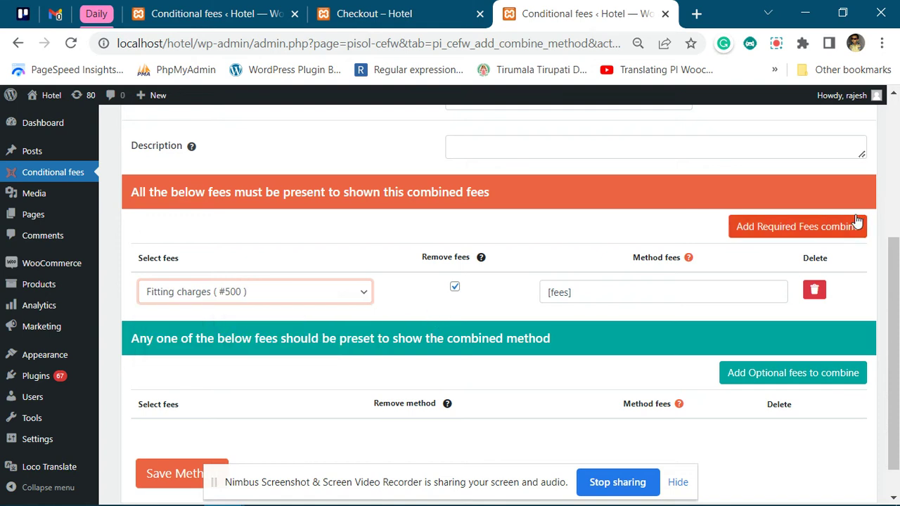
left_click(822, 227)
left_click(184, 331)
left_click(196, 378)
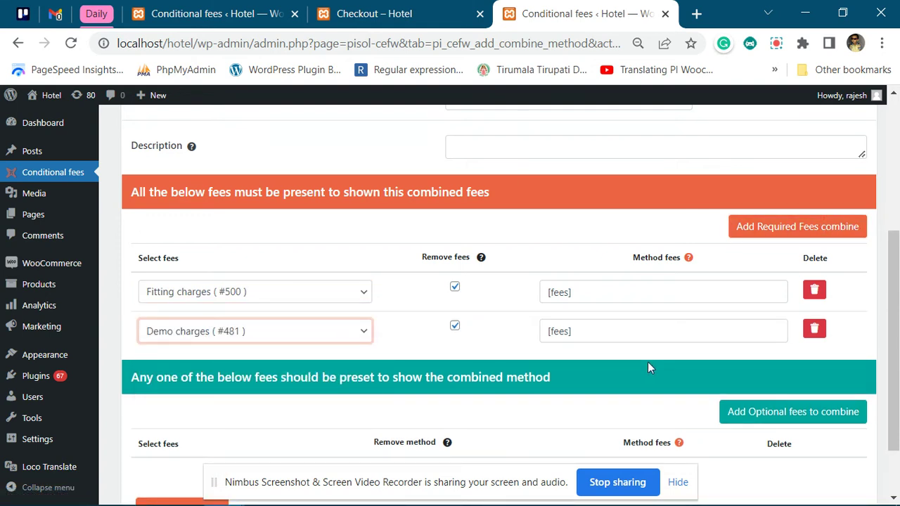
- Enter [fees] - 5 for both method fees, save the rule, and reload the checkout
scroll(492, 296, "down", 1)
left_click(586, 239)
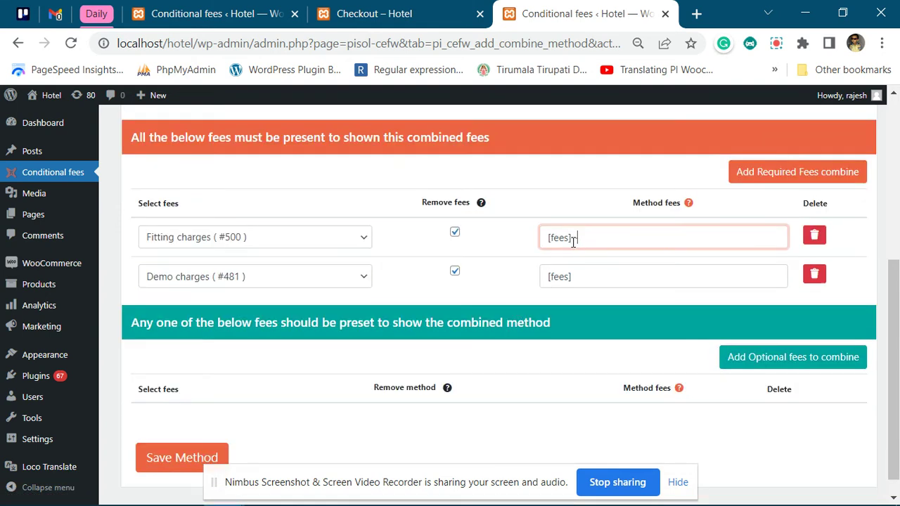
left_click(591, 270)
type("-5")
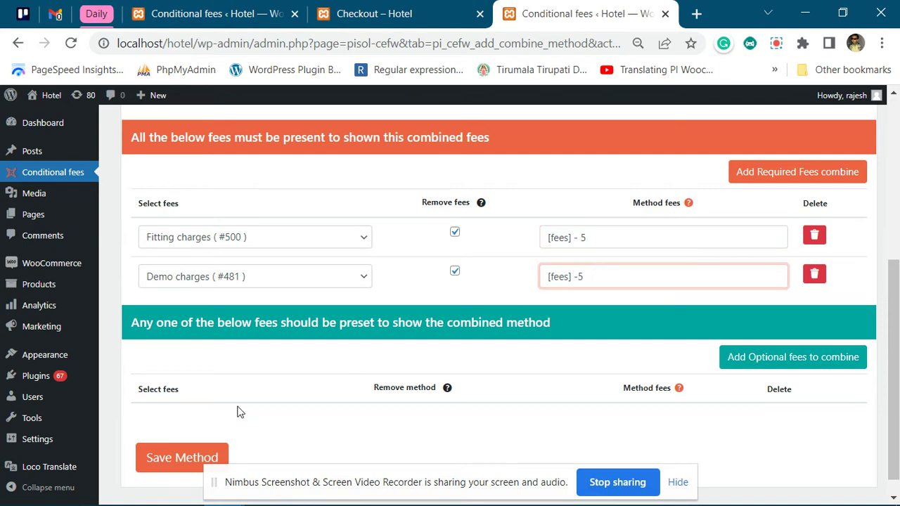
left_click(208, 451)
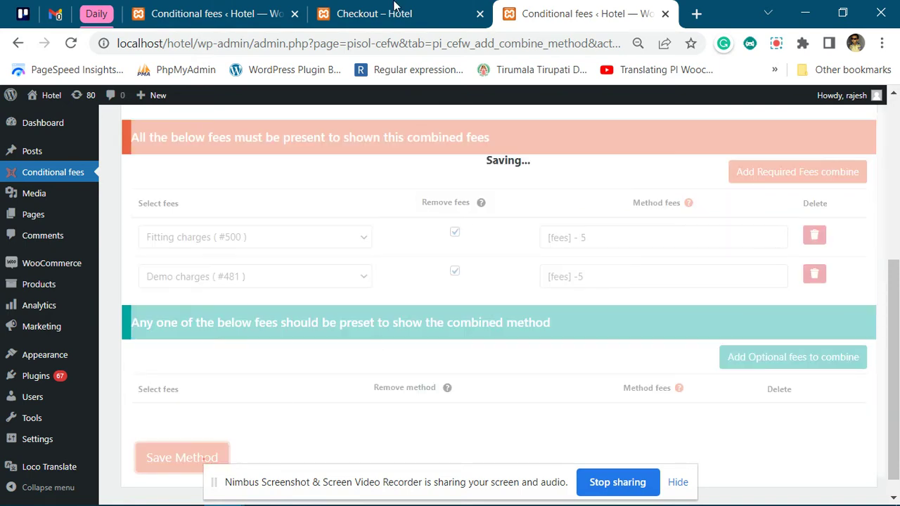
left_click(393, 13)
left_click(70, 45)
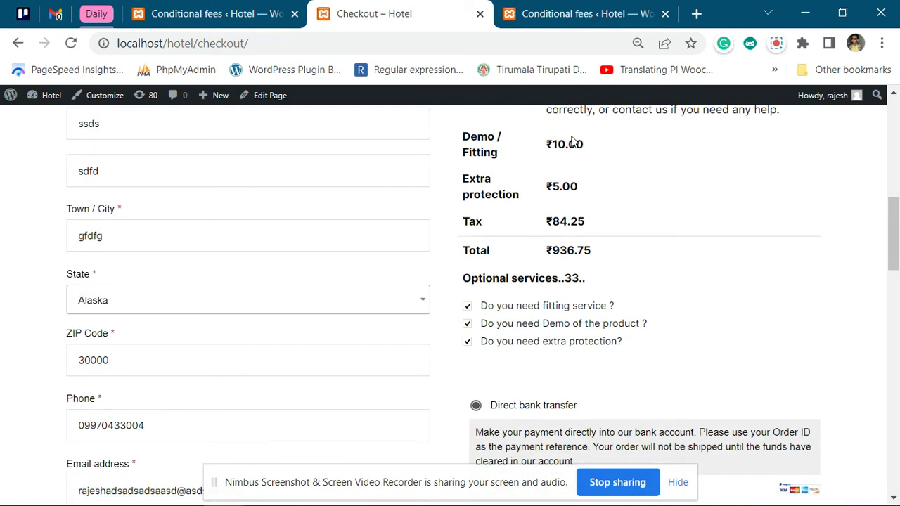
- Toggle the demo and fitting options, confirming the combined Demo / Fitting line shows ₹10.00
left_click(467, 324)
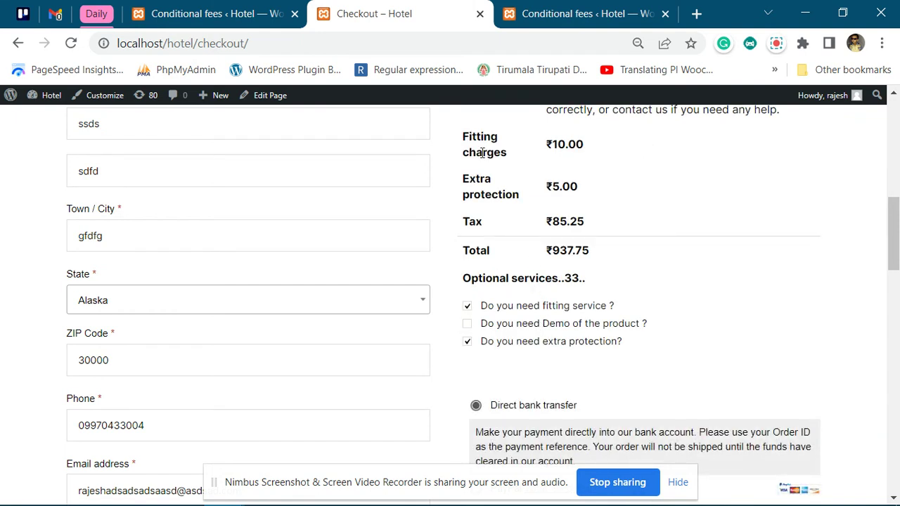
left_click_drag(555, 139, 582, 139)
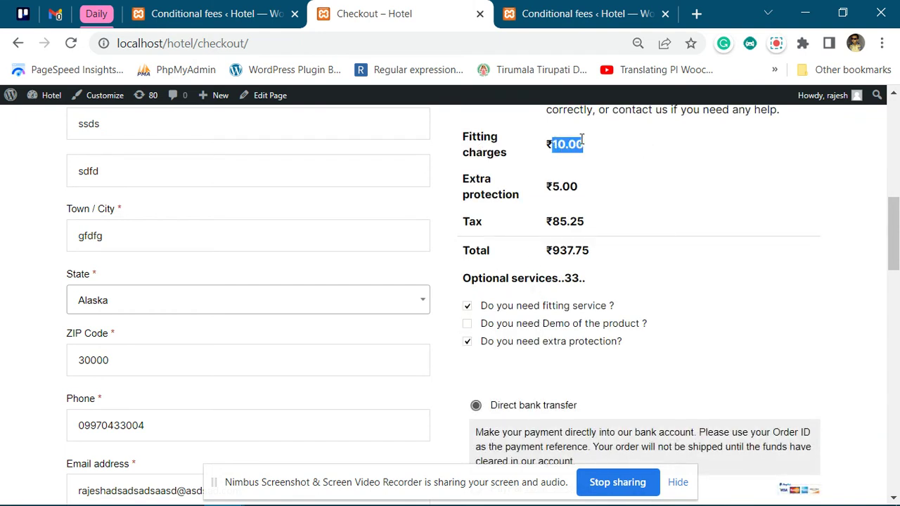
left_click(468, 305)
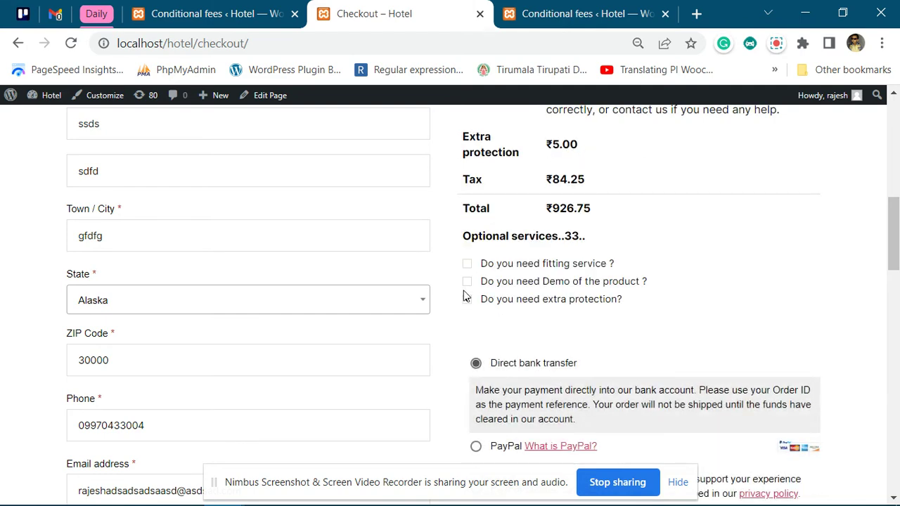
left_click(466, 281)
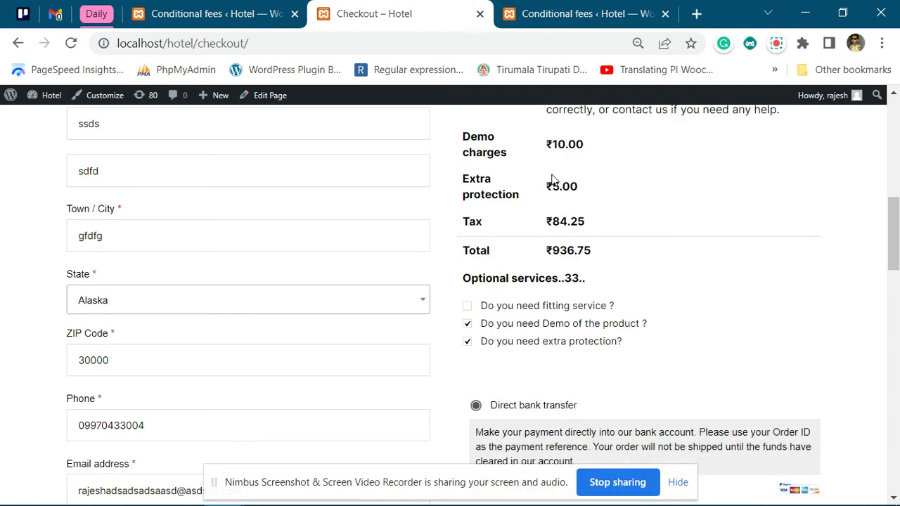
left_click(469, 307)
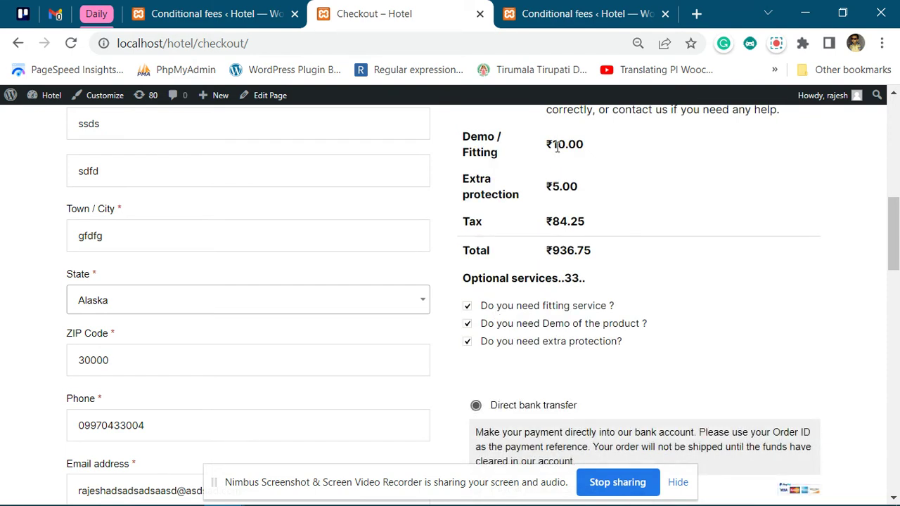
left_click_drag(555, 143, 594, 147)
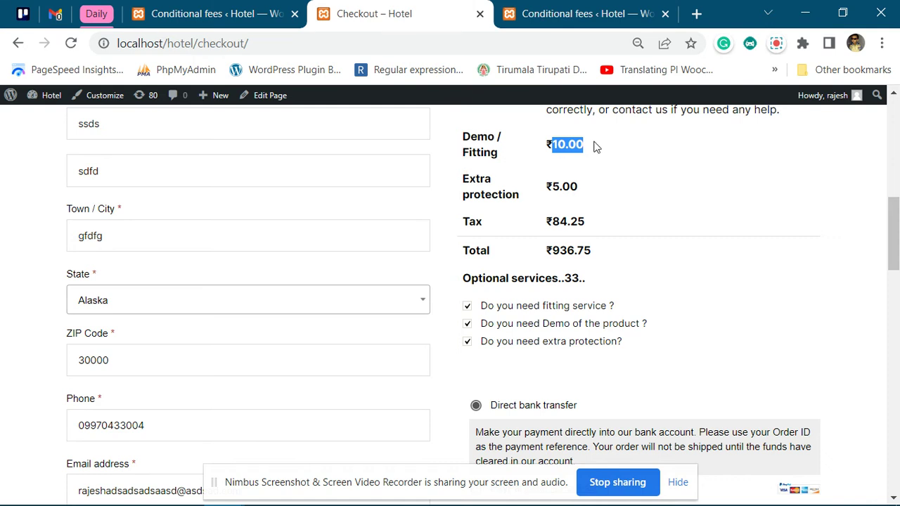
- Go back to the fee rule form and dismiss the rule-saved message
left_click(573, 13)
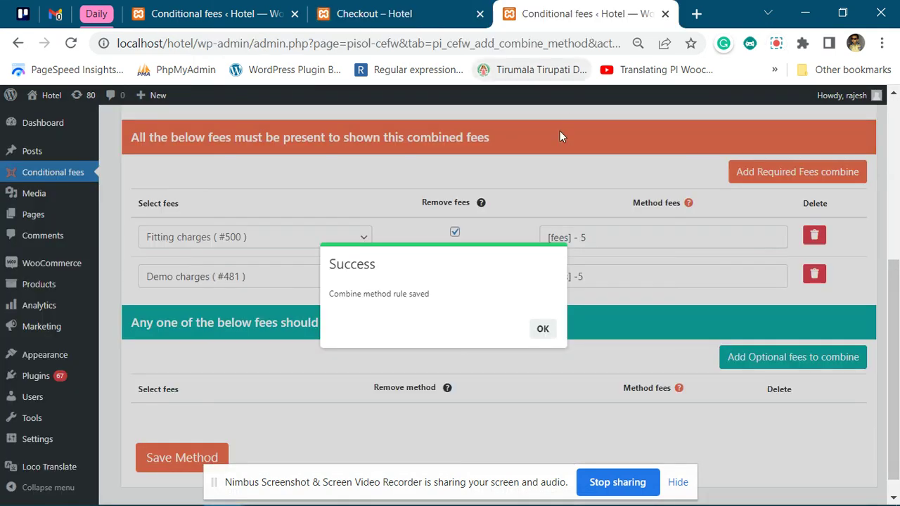
left_click(543, 329)
scroll(399, 283, "up", 3)
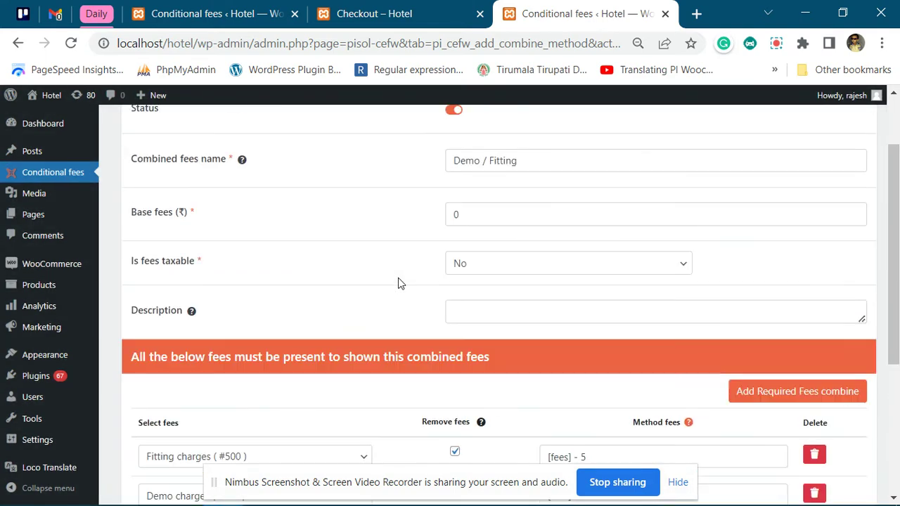
scroll(402, 288, "down", 2)
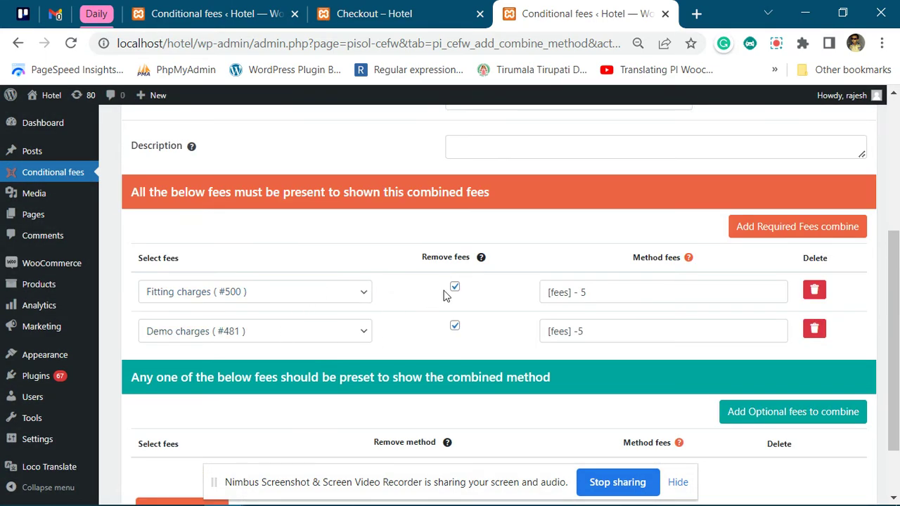
scroll(524, 307, "up", 4)
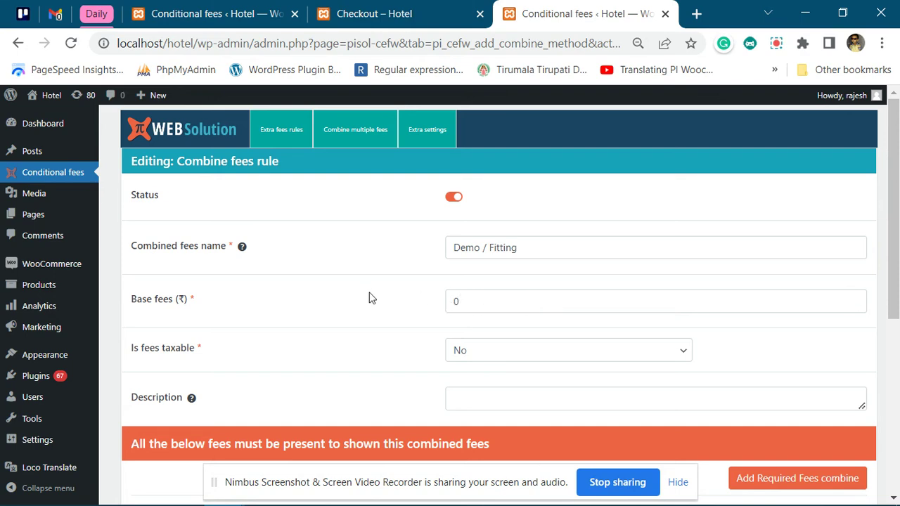
scroll(382, 297, "down", 4)
scroll(382, 301, "up", 3)
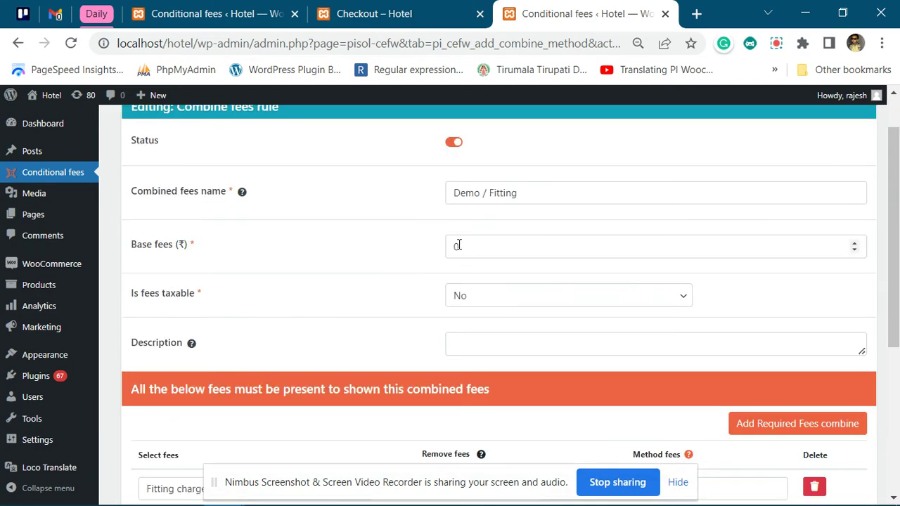
- Replace the base fee 0 with 2 and save the Demo / Fitting rule
double_click(457, 245)
scroll(487, 214, "down", 2)
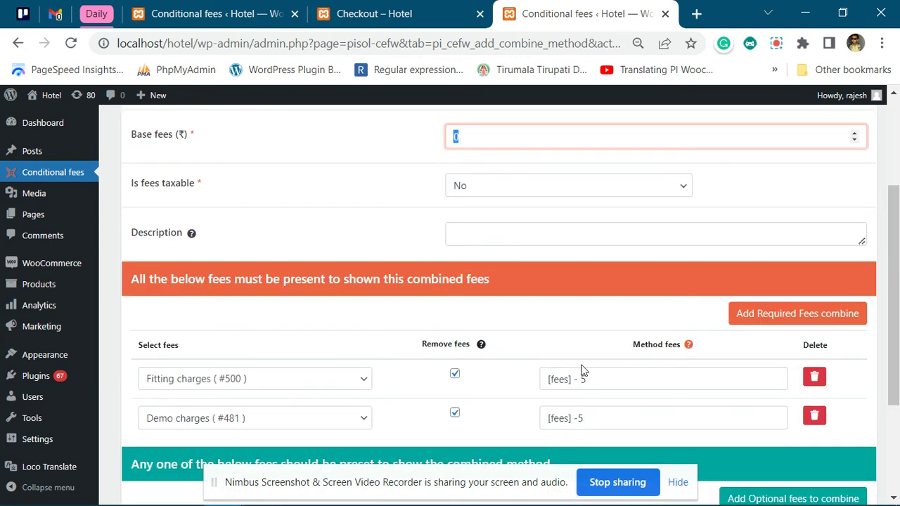
type("2")
left_click(366, 229)
scroll(218, 356, "down", 2)
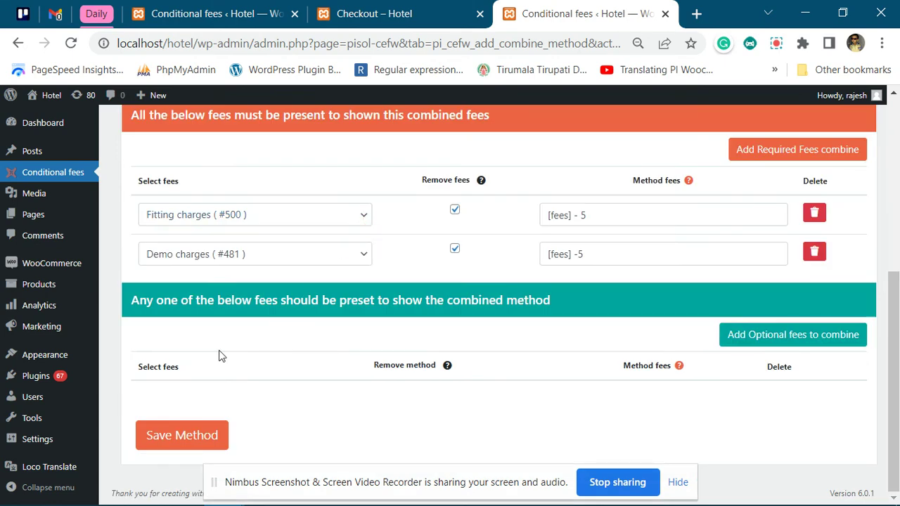
left_click(182, 435)
left_click(420, 8)
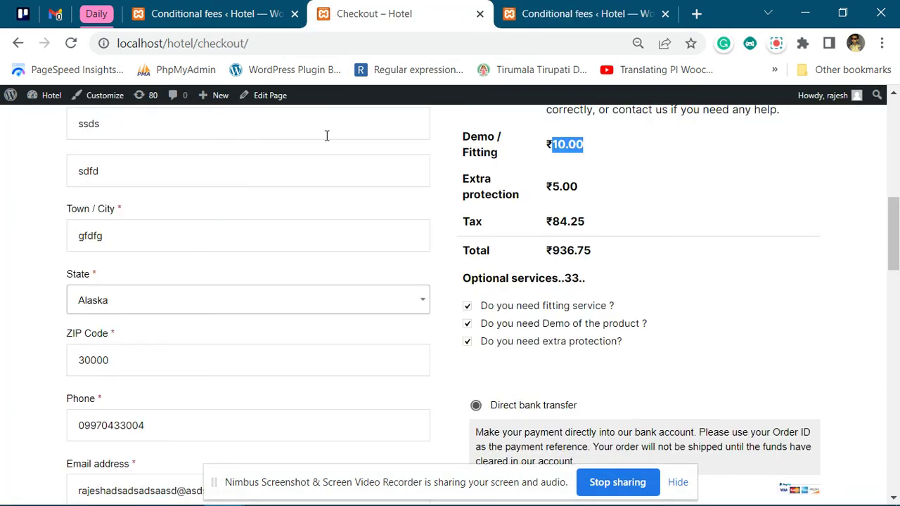
- Reload the checkout and re-tick the demo option, confirming Demo / Fitting ₹12.00 and total ₹938.75
left_click(70, 43)
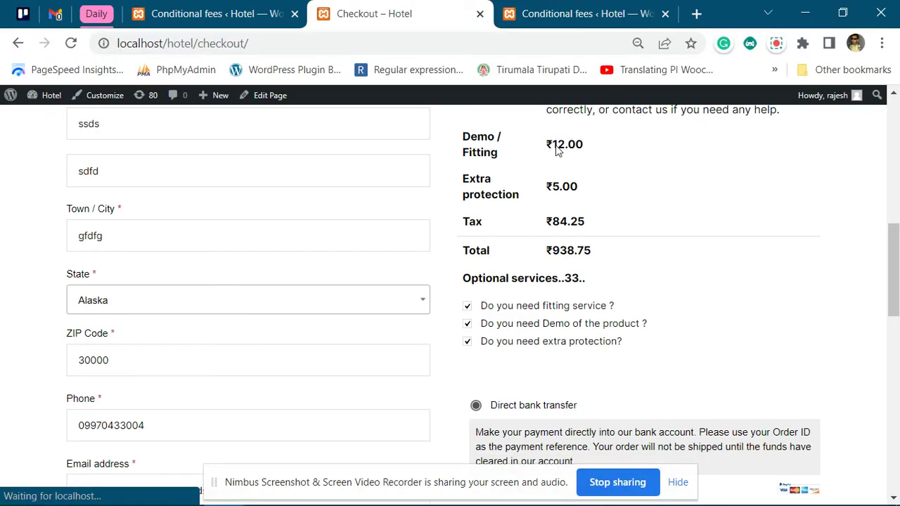
left_click(468, 324)
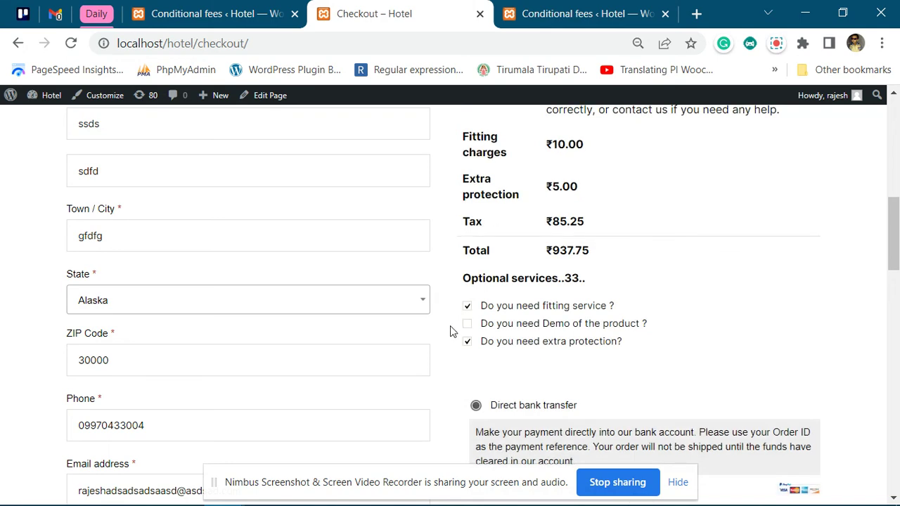
left_click(467, 323)
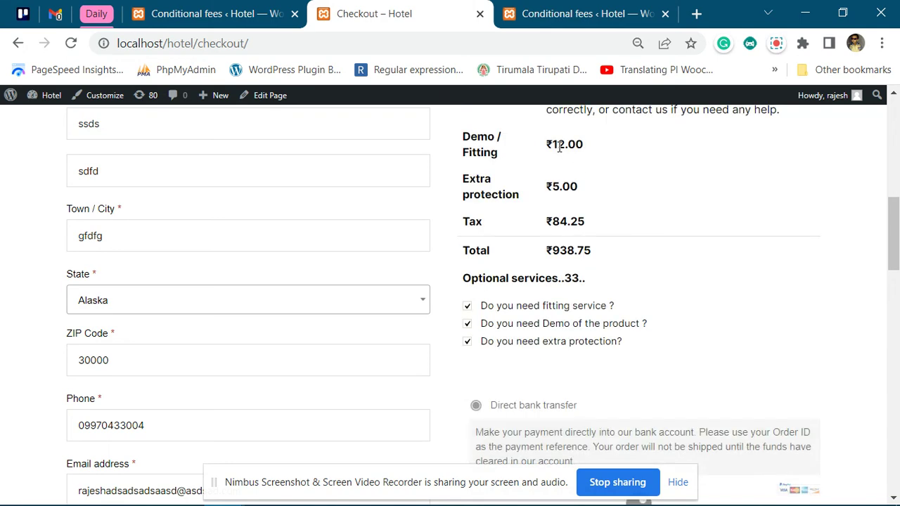
left_click(576, 11)
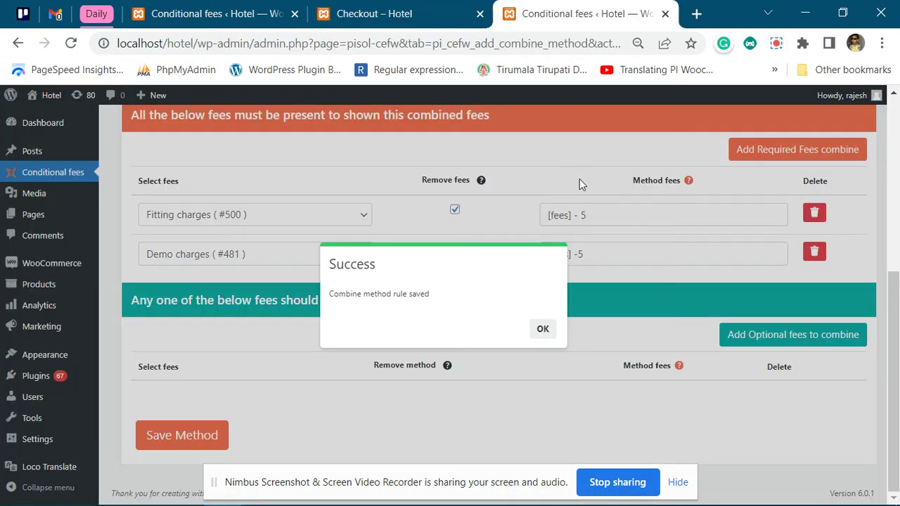
- Dismiss the Success message, set Is fees taxable to Yes, and show the Standard/Reduced/Zero rate tax classes
left_click(542, 322)
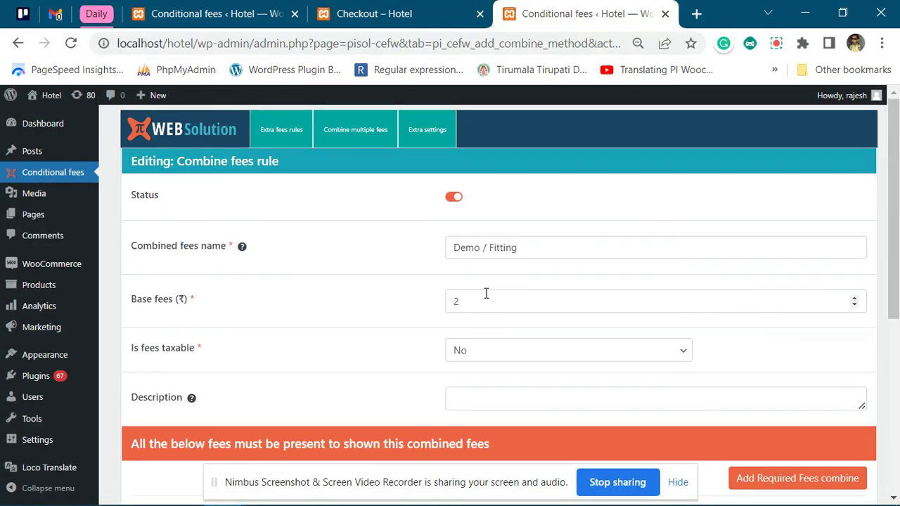
left_click(464, 352)
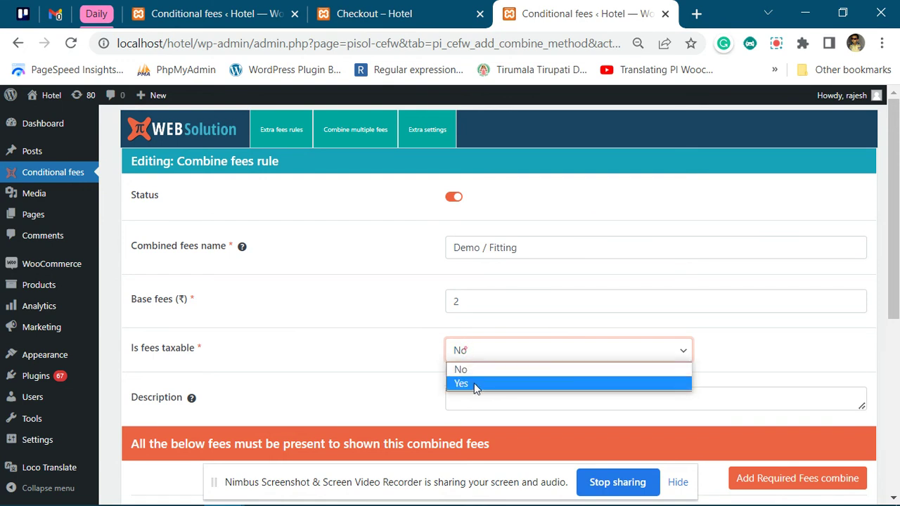
left_click(464, 381)
scroll(477, 376, "down", 1)
left_click(494, 342)
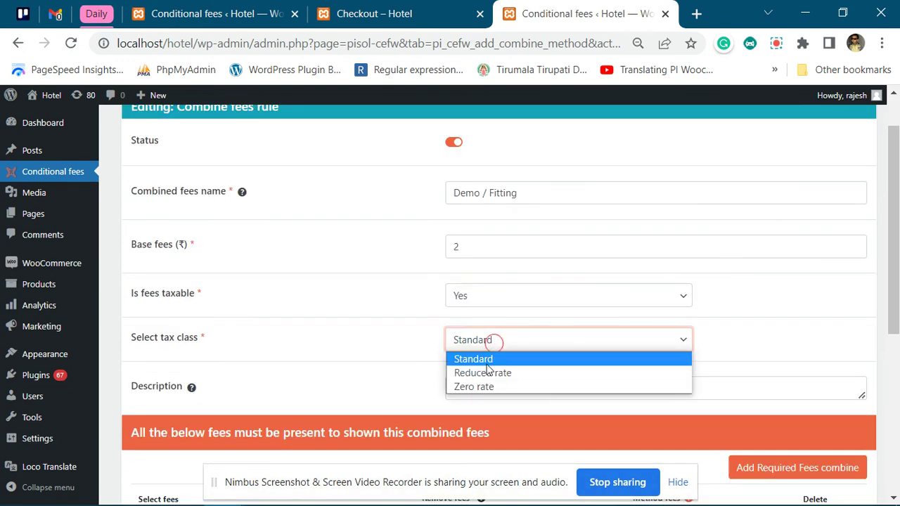